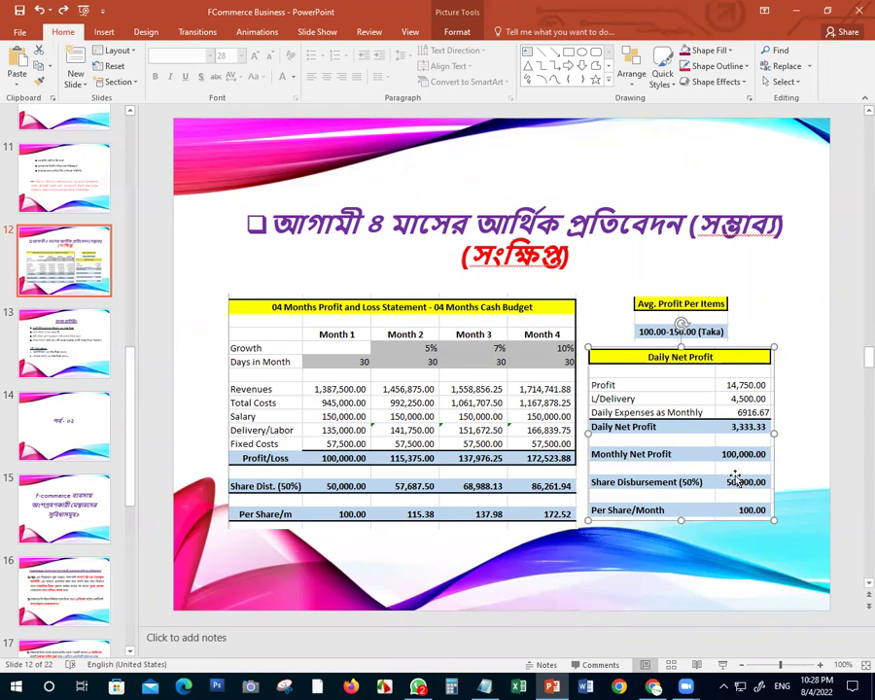
Switch to Excel and open the Financial projection workbook.
click(518, 686)
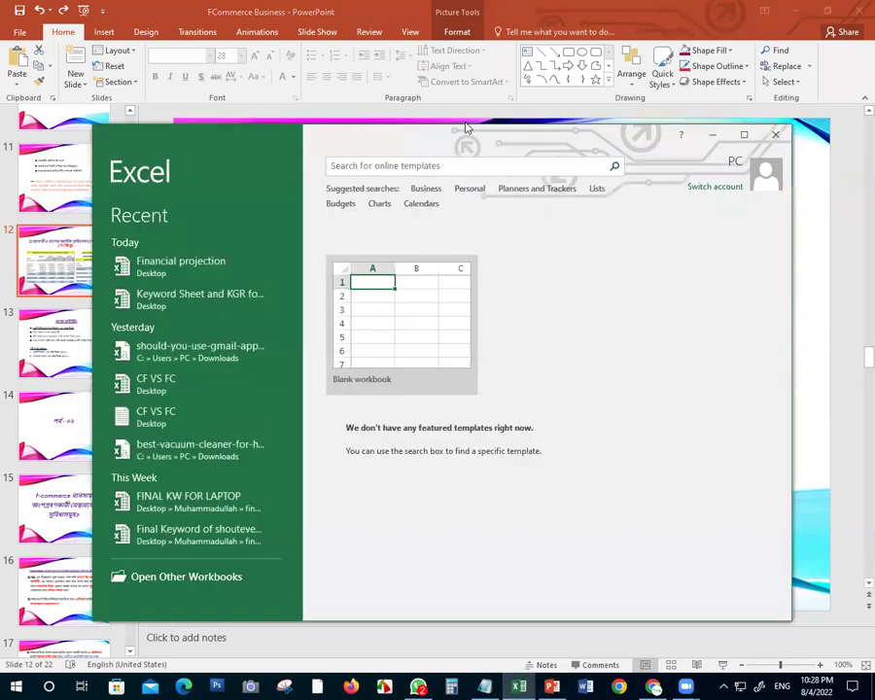
double_click(244, 153)
click(64, 153)
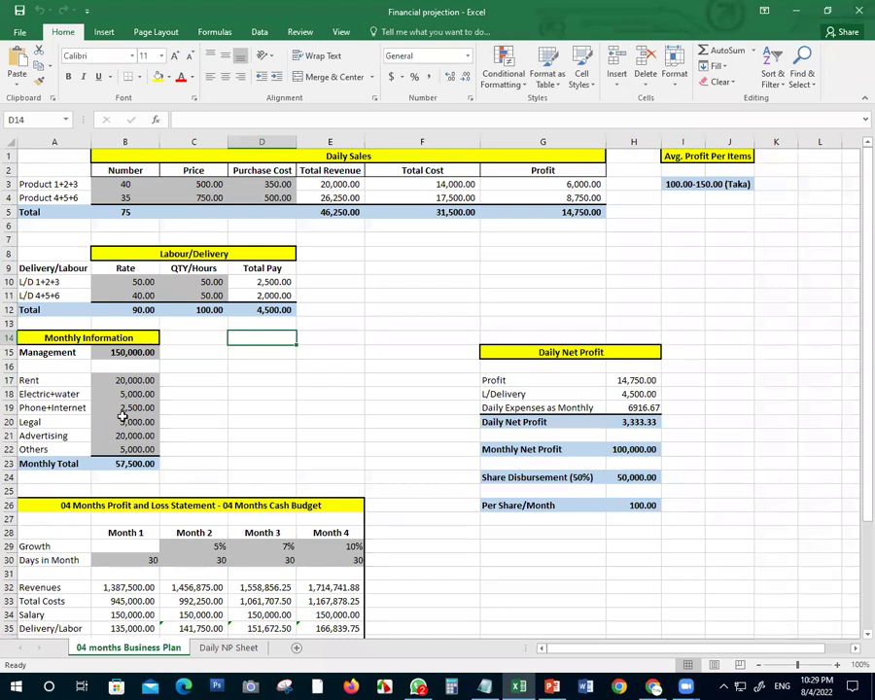
Examine the product rows, delivery rates and the monthly per-share figures on the 04 months Business Plan sheet.
click(275, 393)
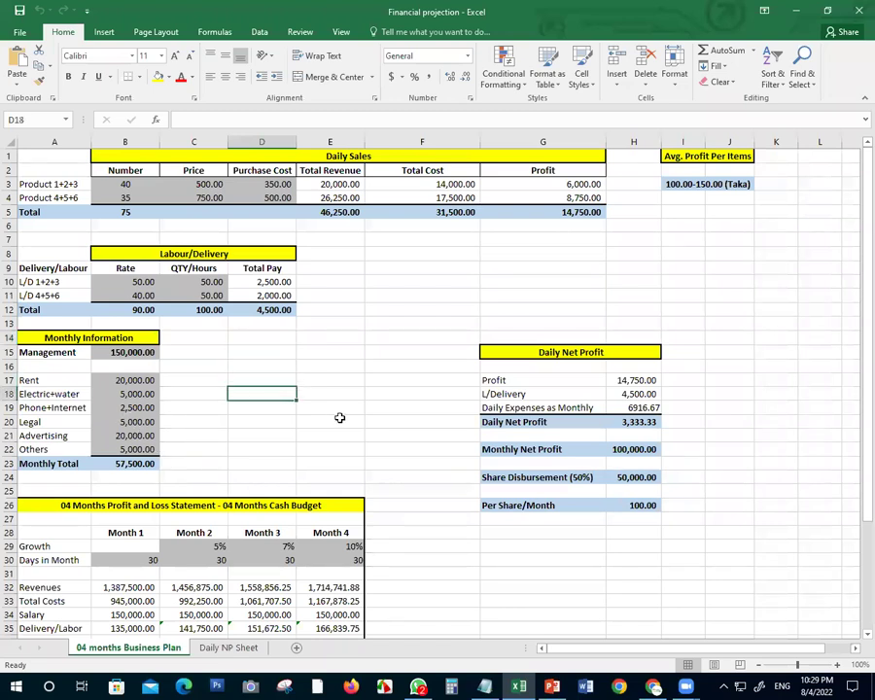
click(78, 184)
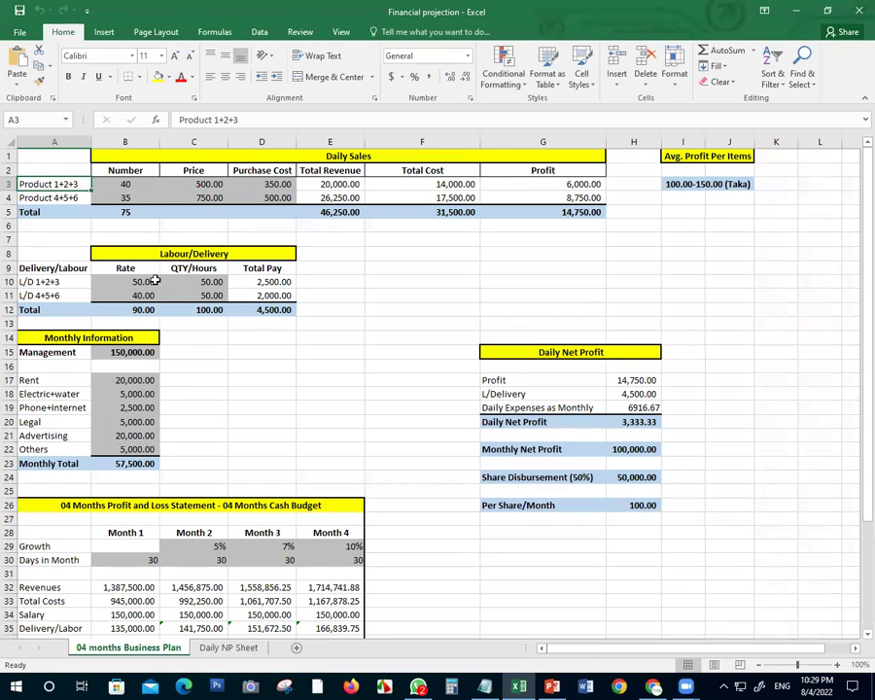
click(116, 281)
click(42, 184)
click(125, 181)
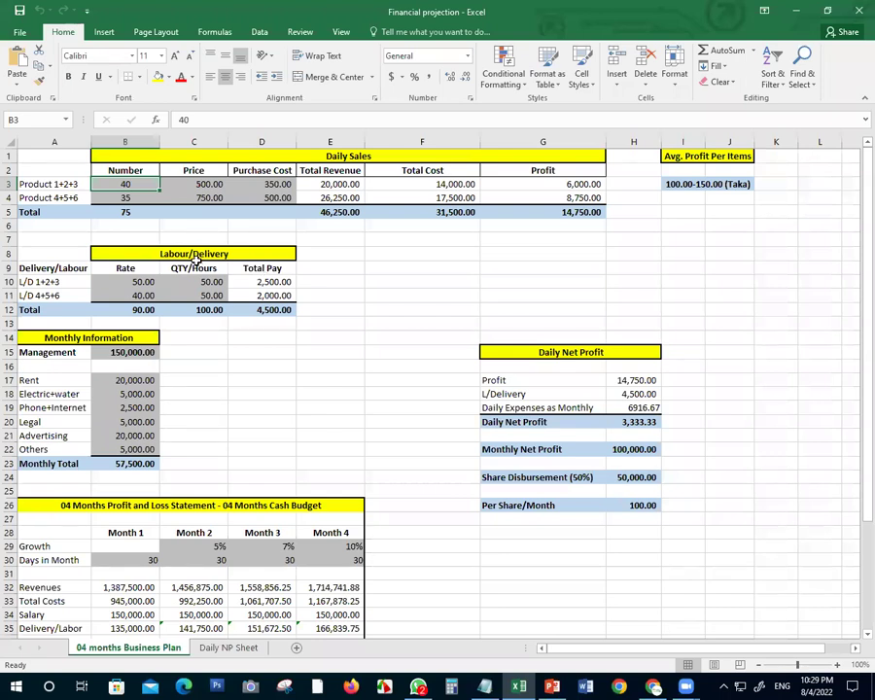
scroll(226, 361, down, 6)
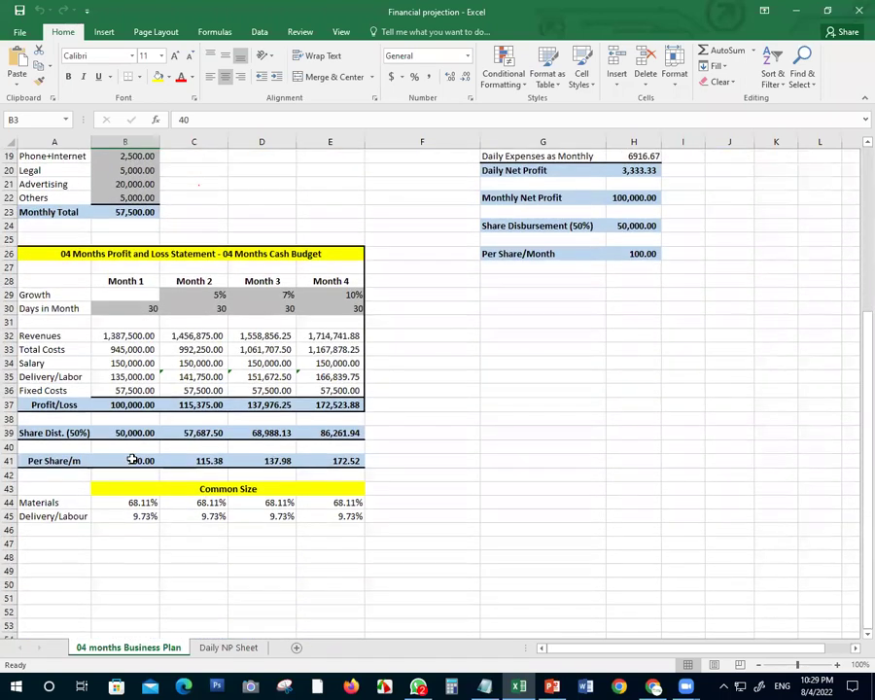
click(131, 458)
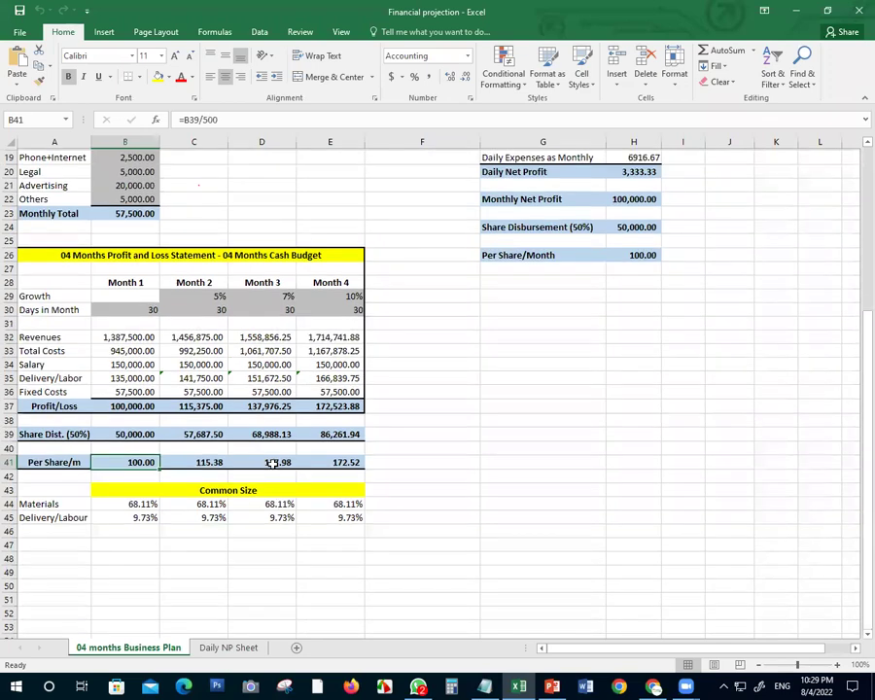
scroll(277, 475, up, 6)
scroll(128, 211, down, 5)
scroll(437, 397, up, 5)
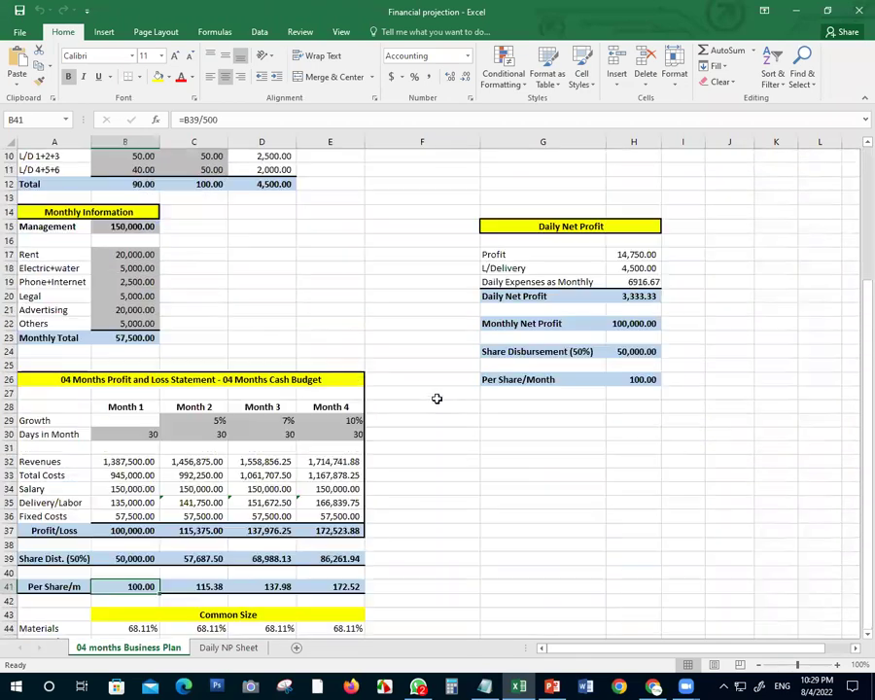
Set the daily sales number to 50 for both Product 1+2+3 and Product 4+5+6.
click(122, 184)
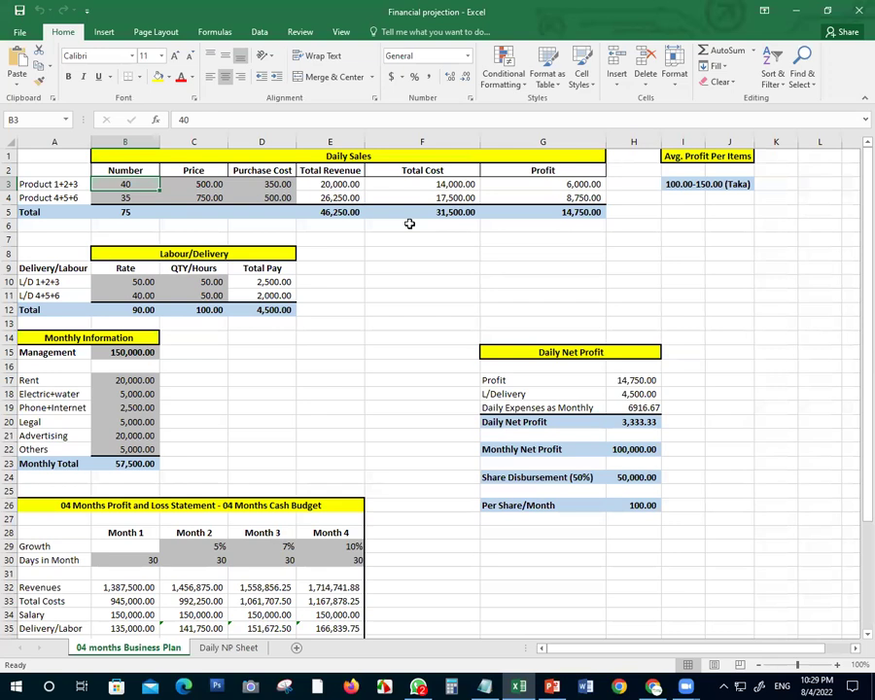
text(50)
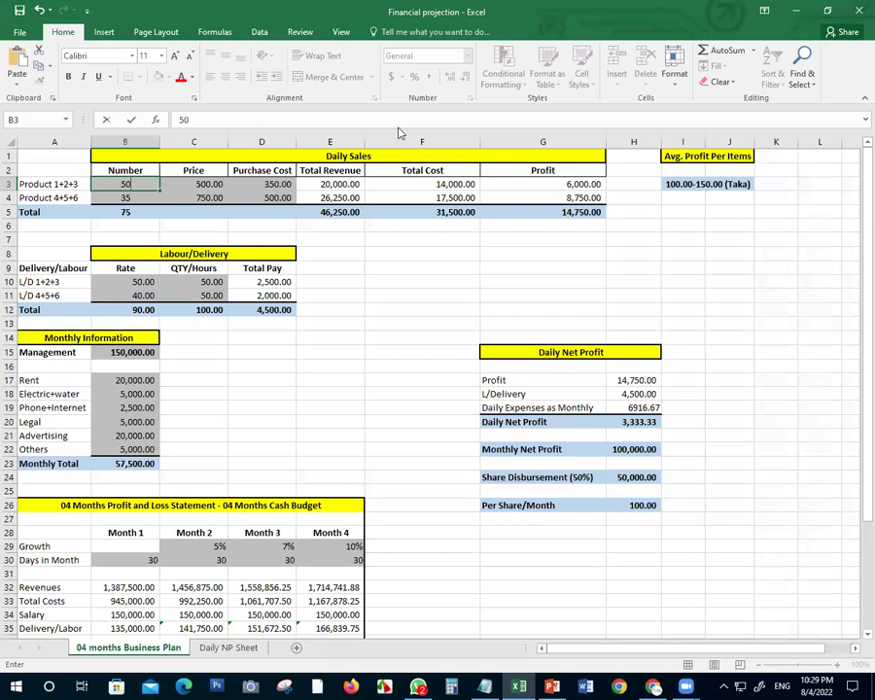
click(353, 157)
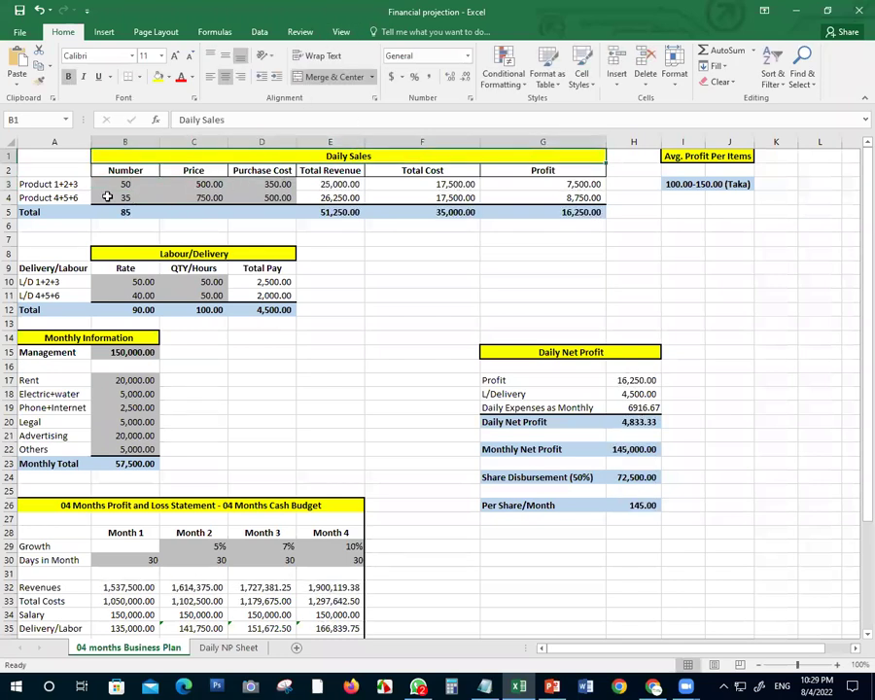
click(116, 197)
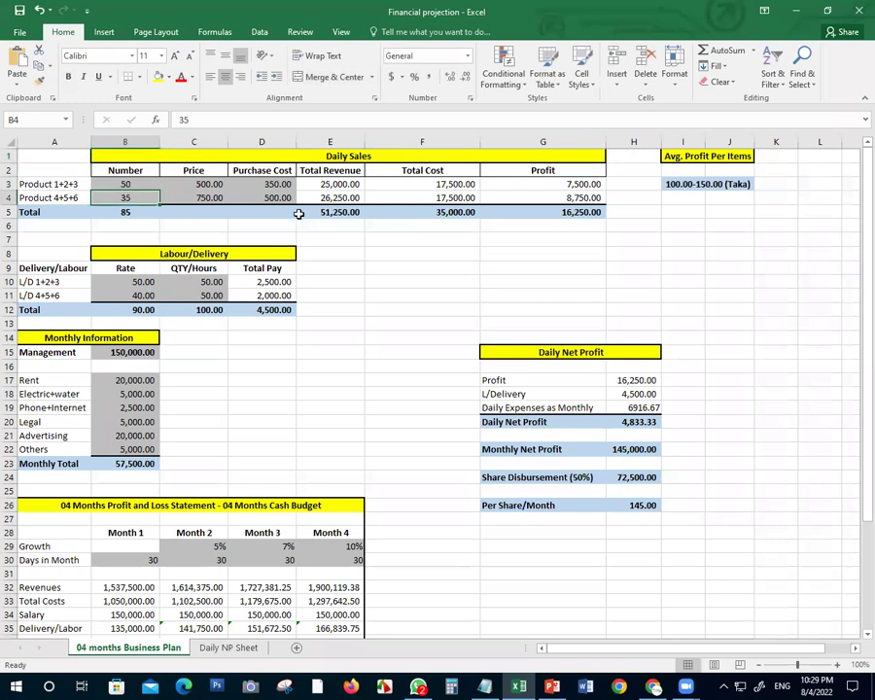
text(50)
click(377, 302)
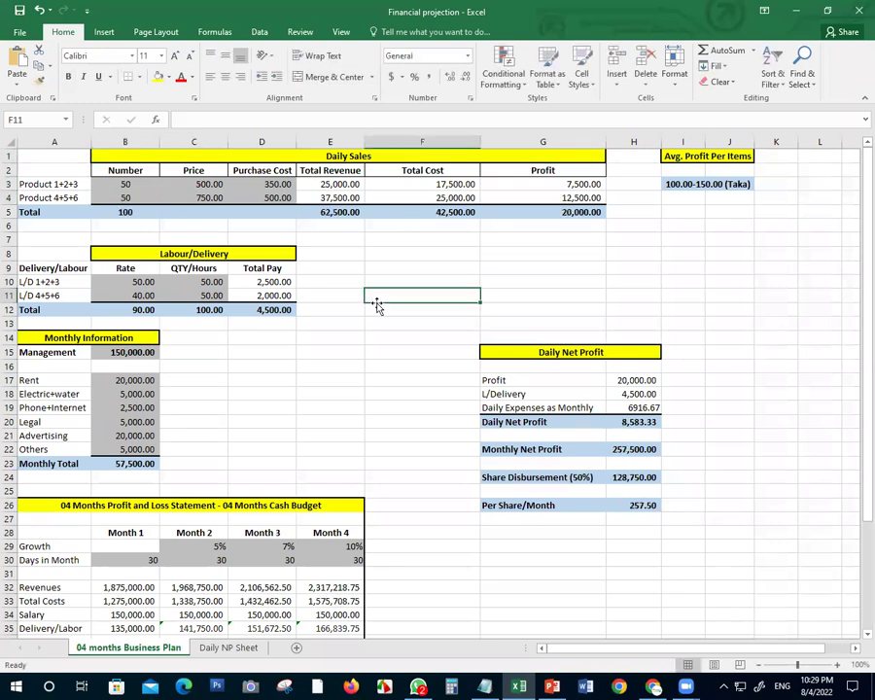
Set the Product 1+2+3 price to 700 and its purchase cost to 550 in the Daily Sales table.
click(131, 184)
click(208, 183)
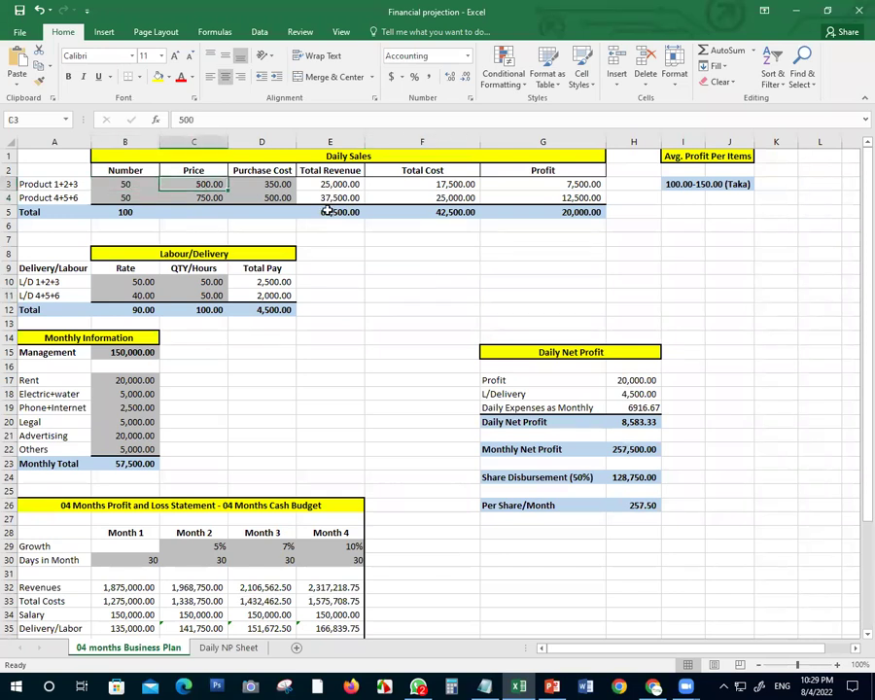
text(700)
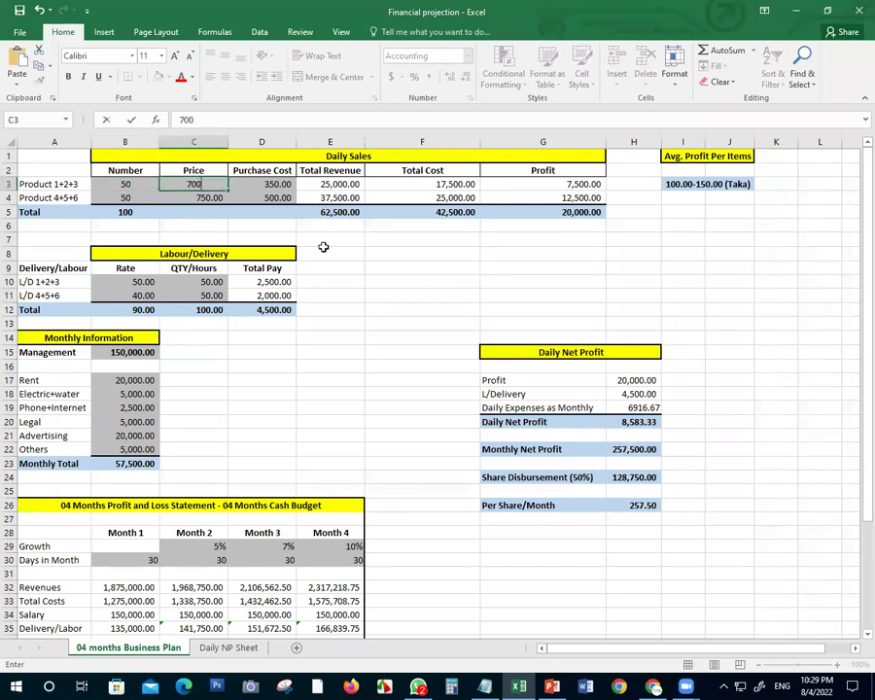
click(326, 252)
click(277, 184)
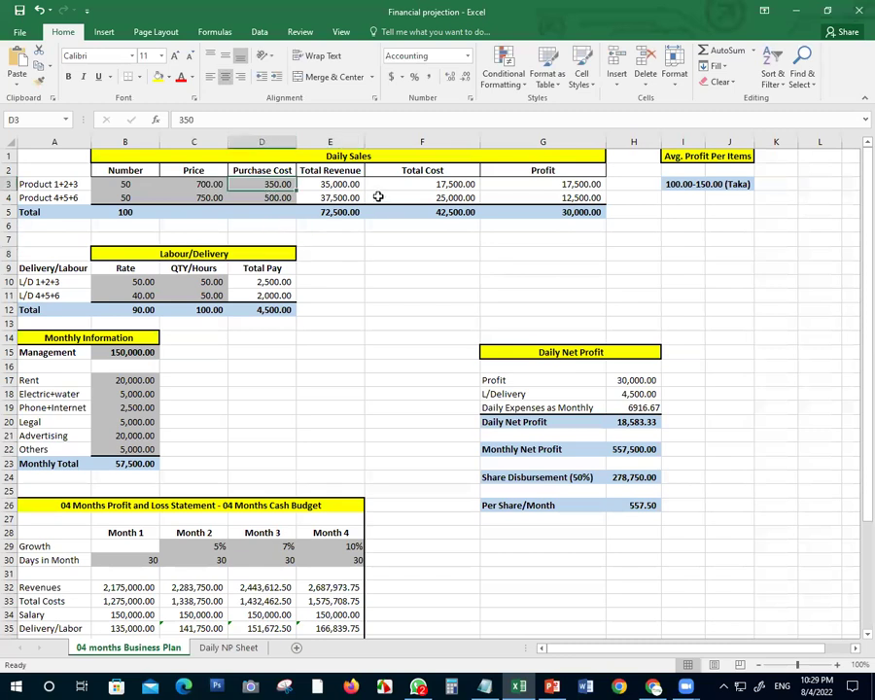
text(550)
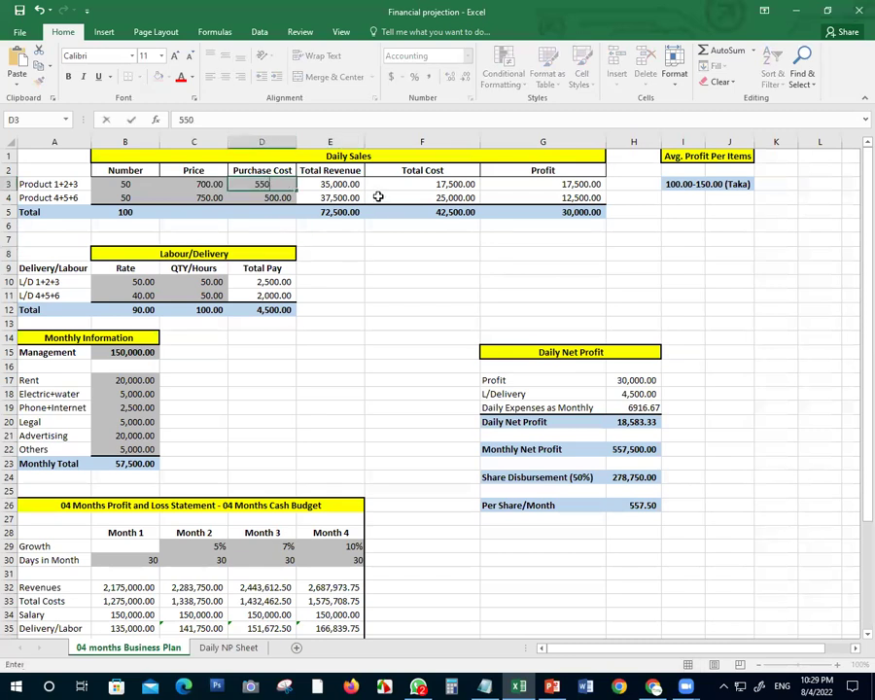
click(393, 322)
click(275, 185)
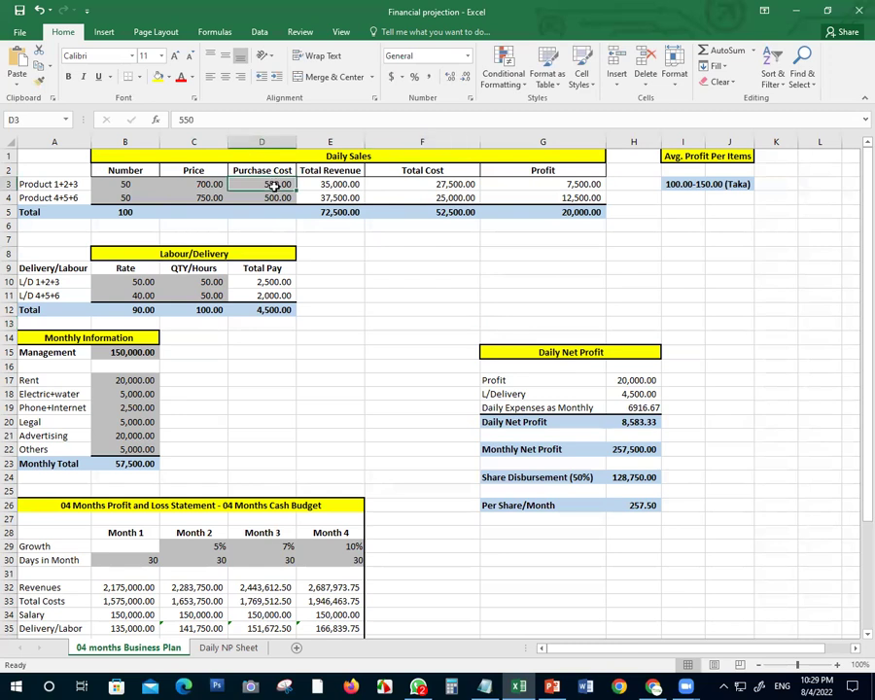
click(352, 307)
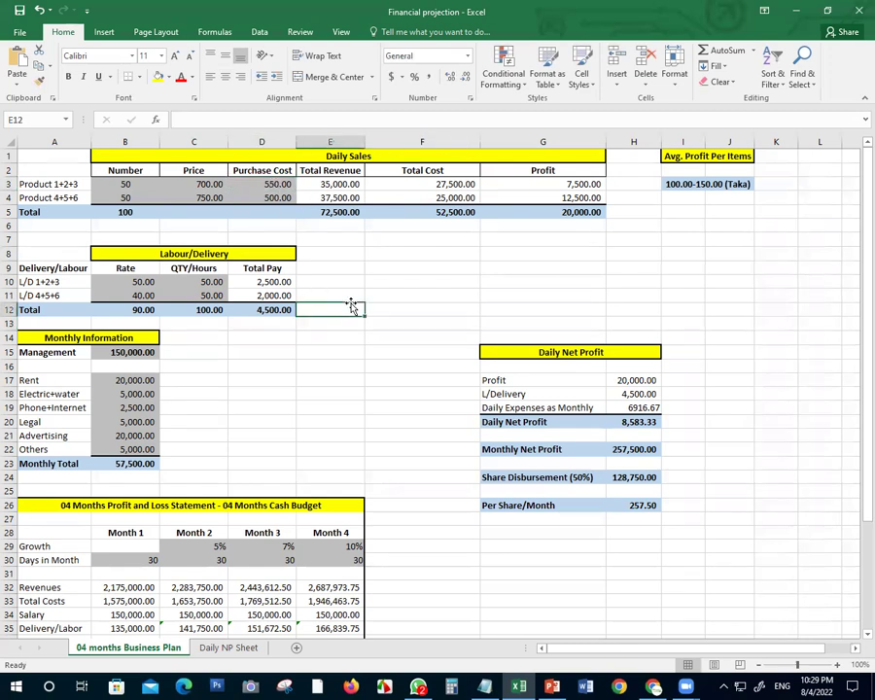
click(203, 188)
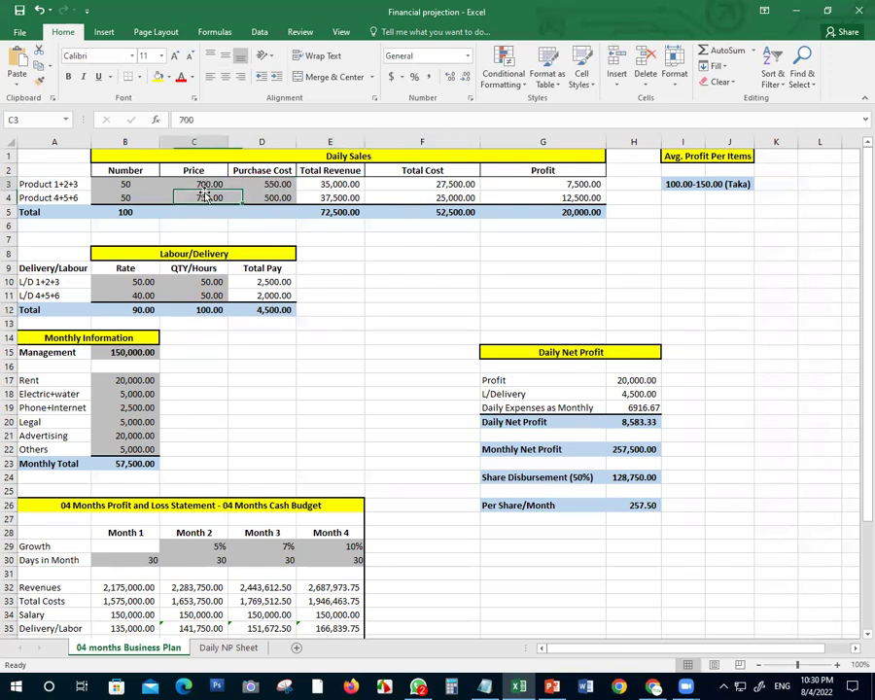
click(273, 184)
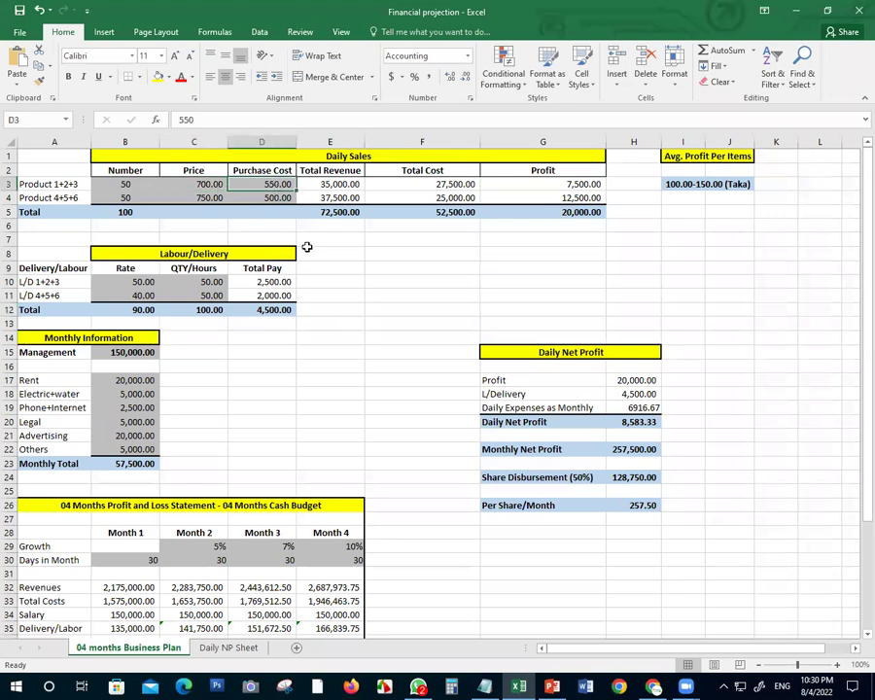
Set the Product 4+5+6 price to 900 in the Daily Sales table.
click(204, 197)
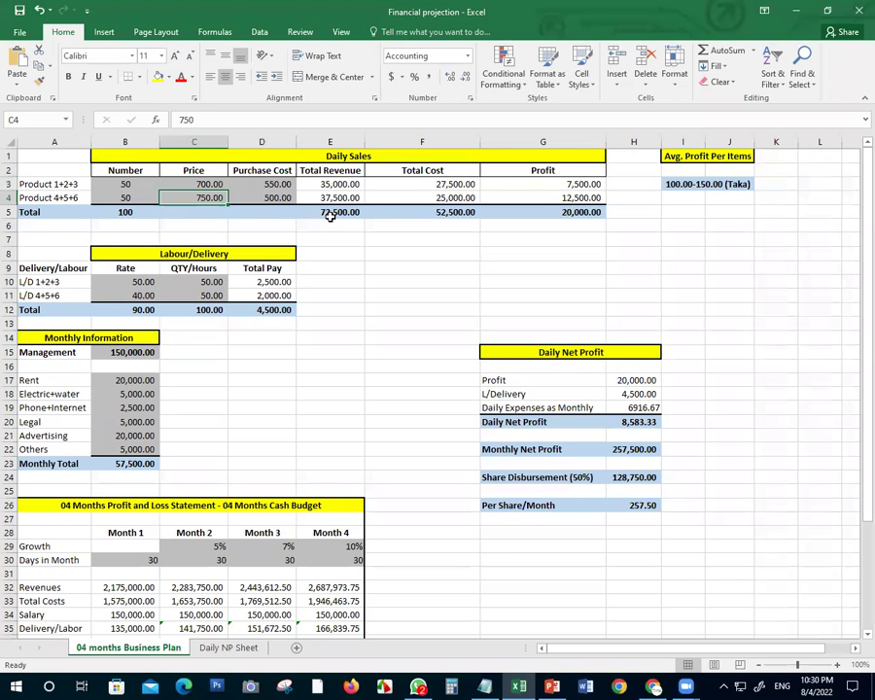
text(900)
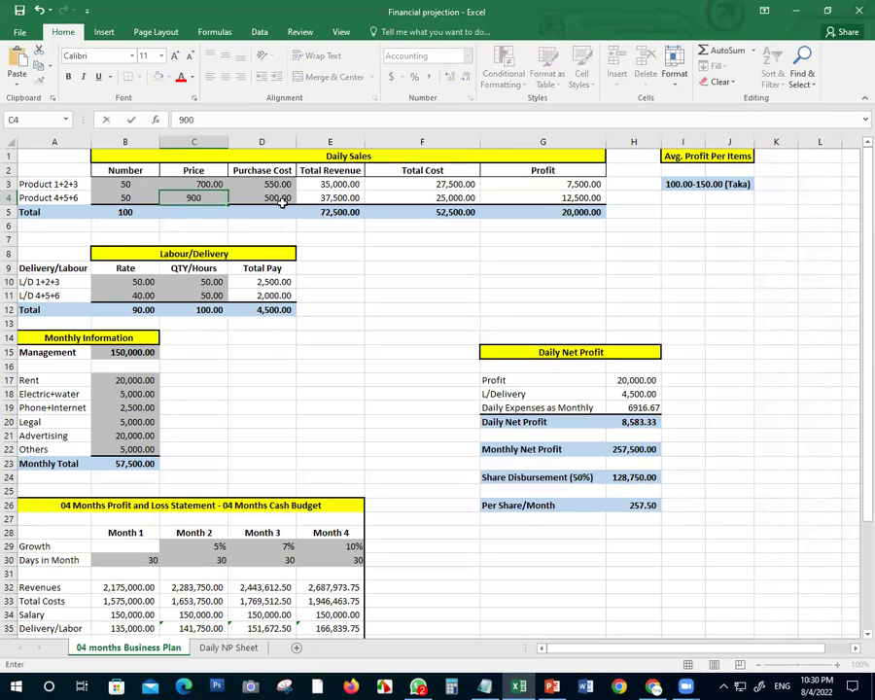
click(277, 197)
Set the Product 4+5+6 price to 500 and its purchase cost to 350.
click(206, 195)
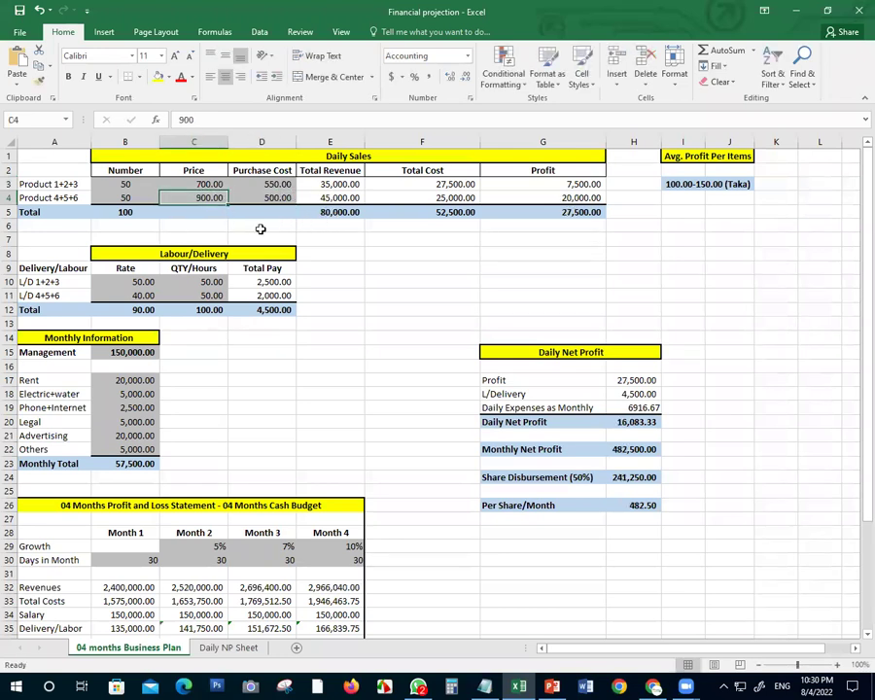
text(500)
click(343, 215)
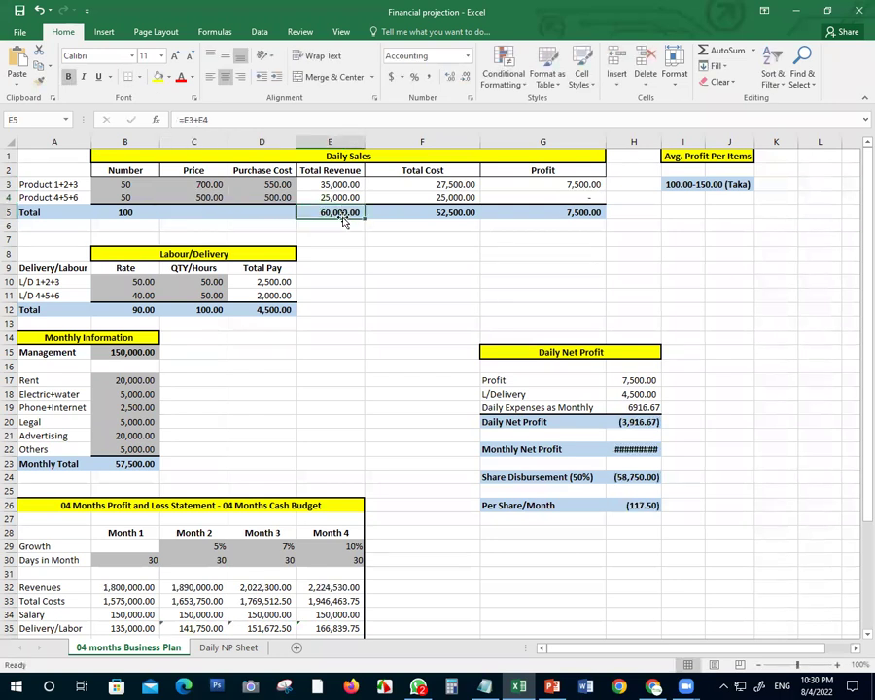
click(270, 197)
text(350)
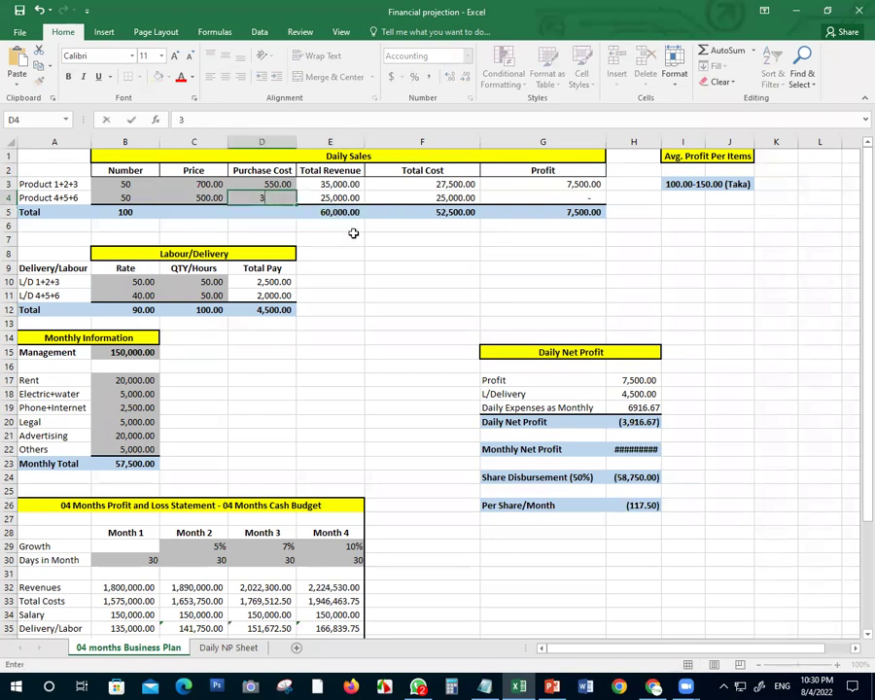
key(BackSpace)
key(BackSpace)
text(50)
click(405, 294)
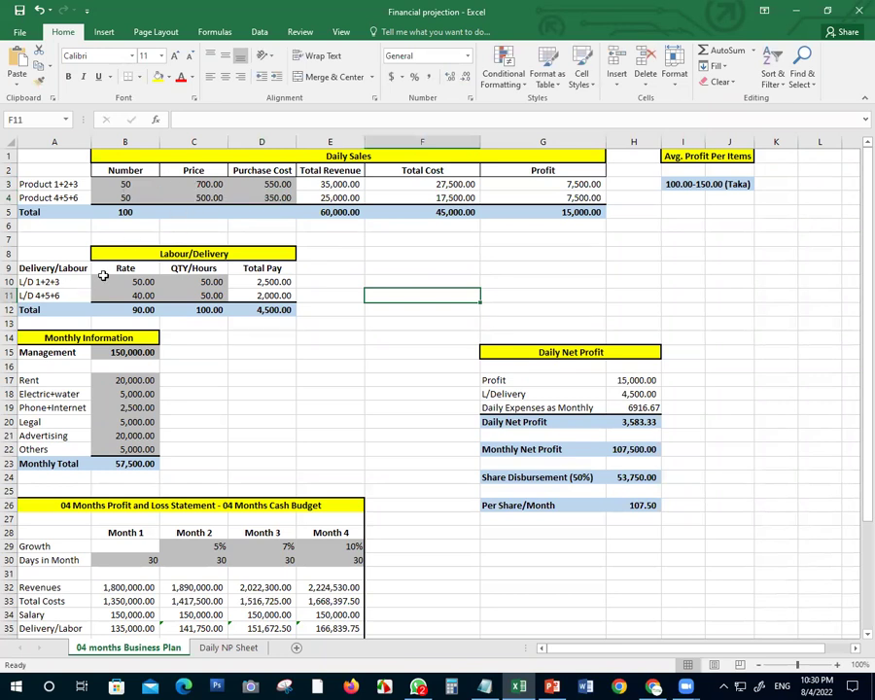
Set the delivery rate for L/D 4+5+6 to 50 in the Labour/Delivery table.
click(132, 282)
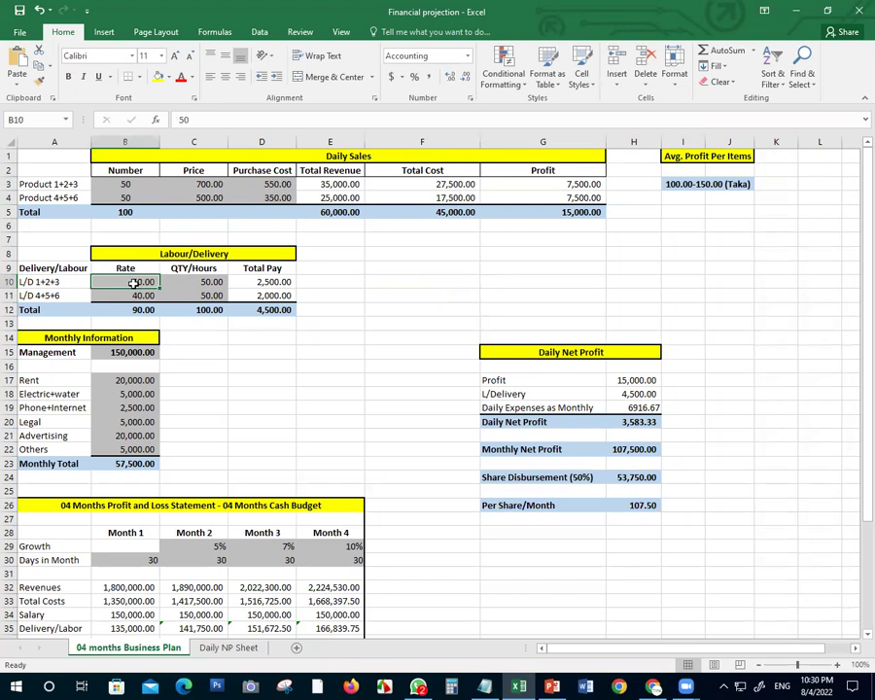
click(141, 295)
text(50)
click(193, 340)
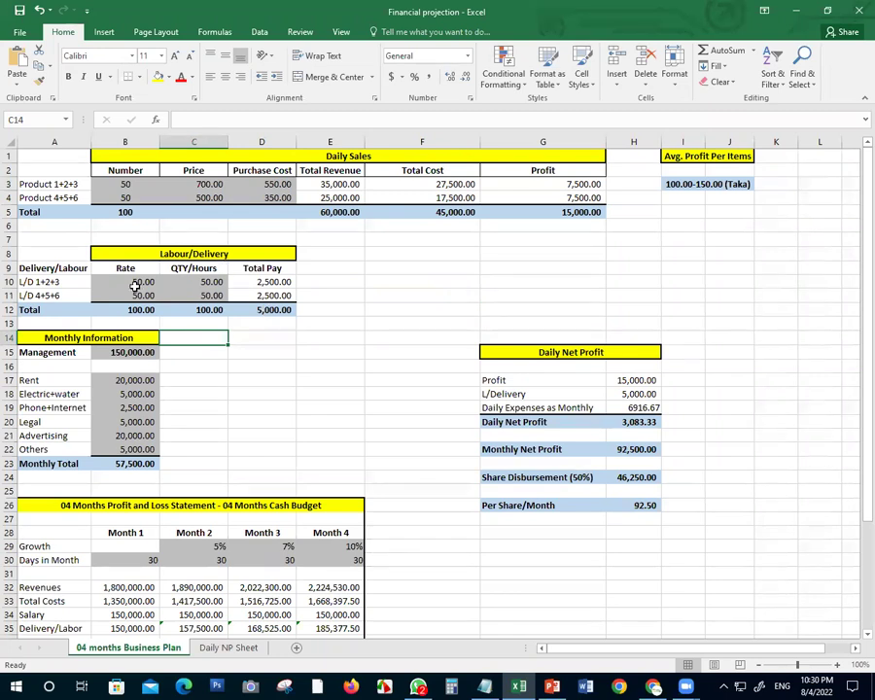
Set the QTY/Hours to 40 for L/D 1+2+3 and 75 for L/D 4+5+6.
click(210, 281)
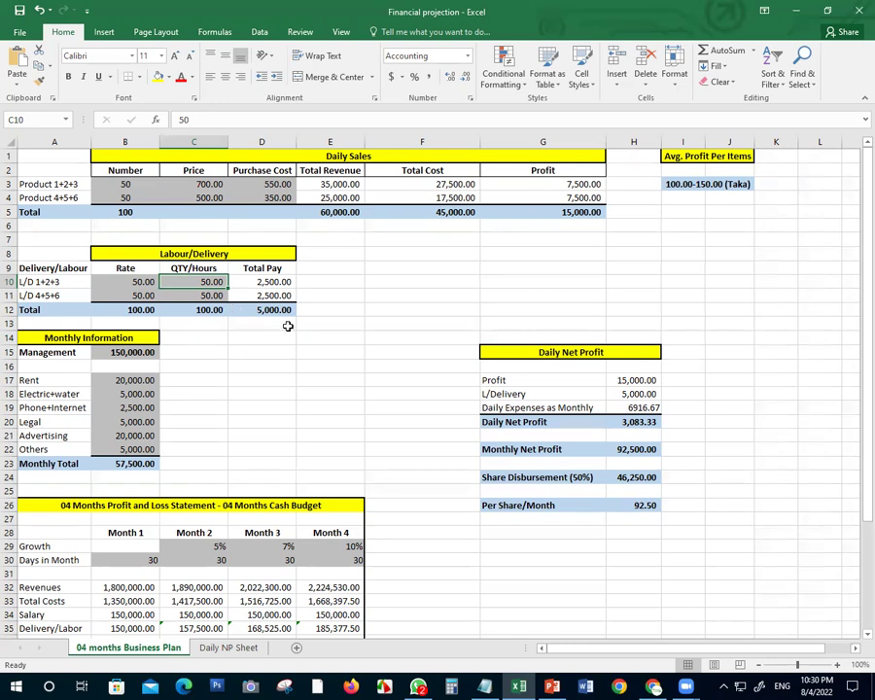
text(40)
key(Return)
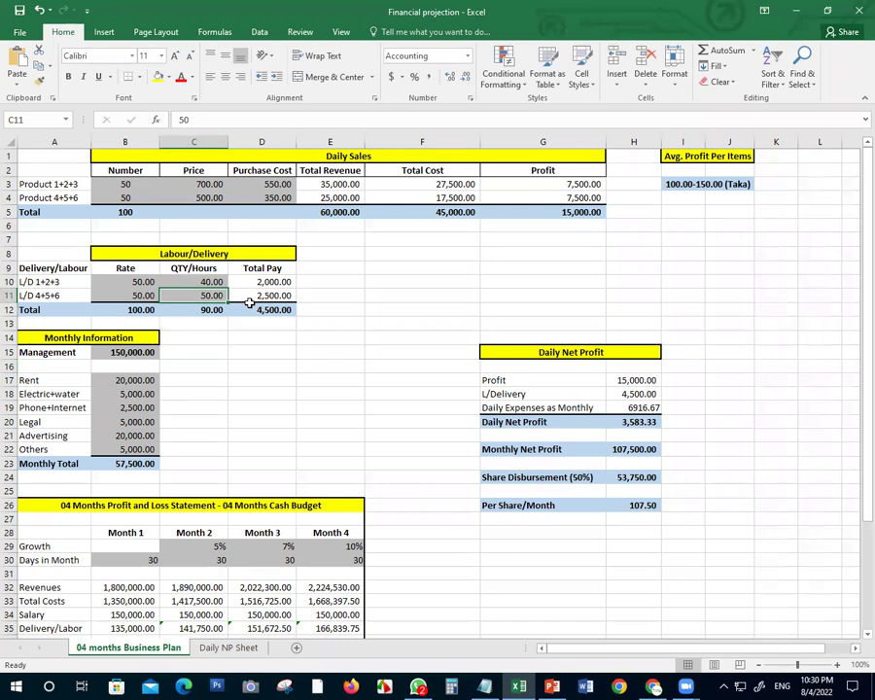
text(75)
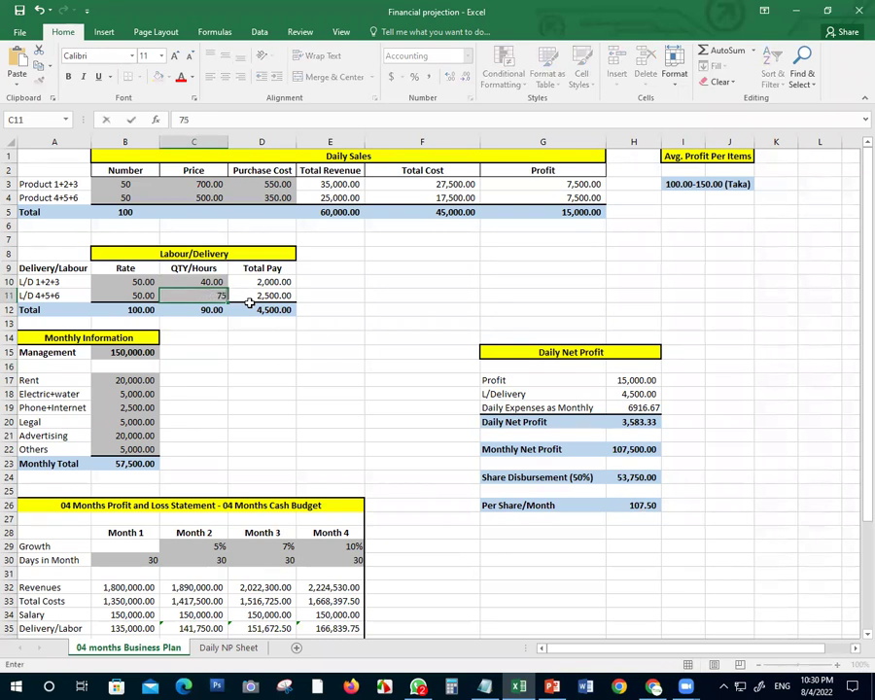
click(218, 352)
click(204, 281)
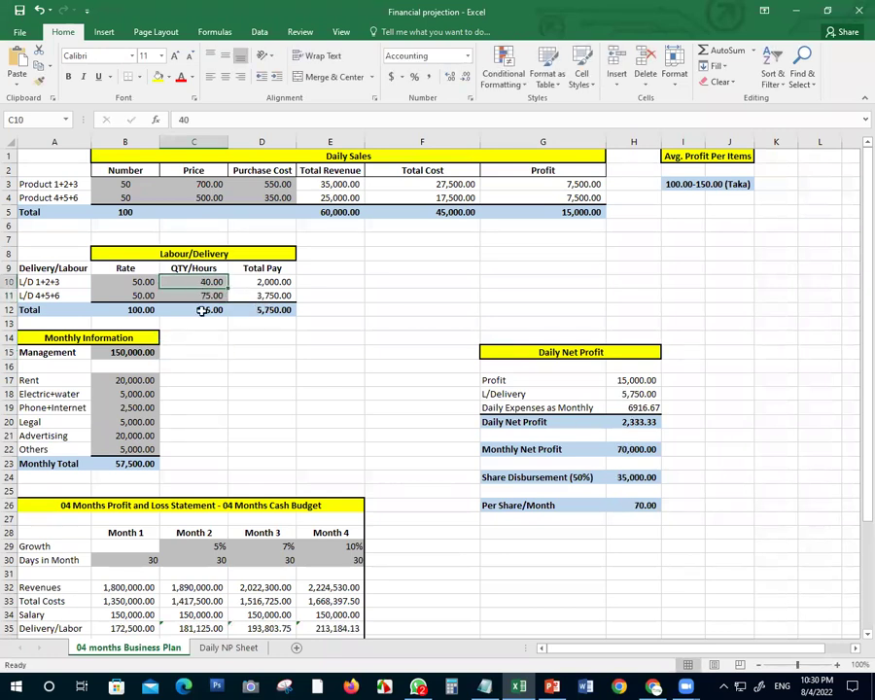
click(221, 337)
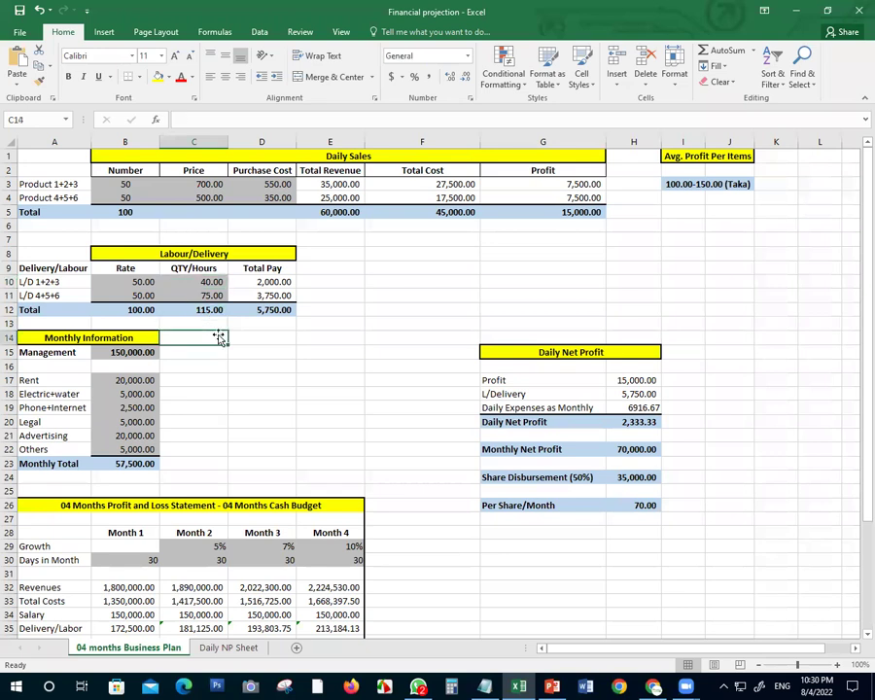
click(136, 186)
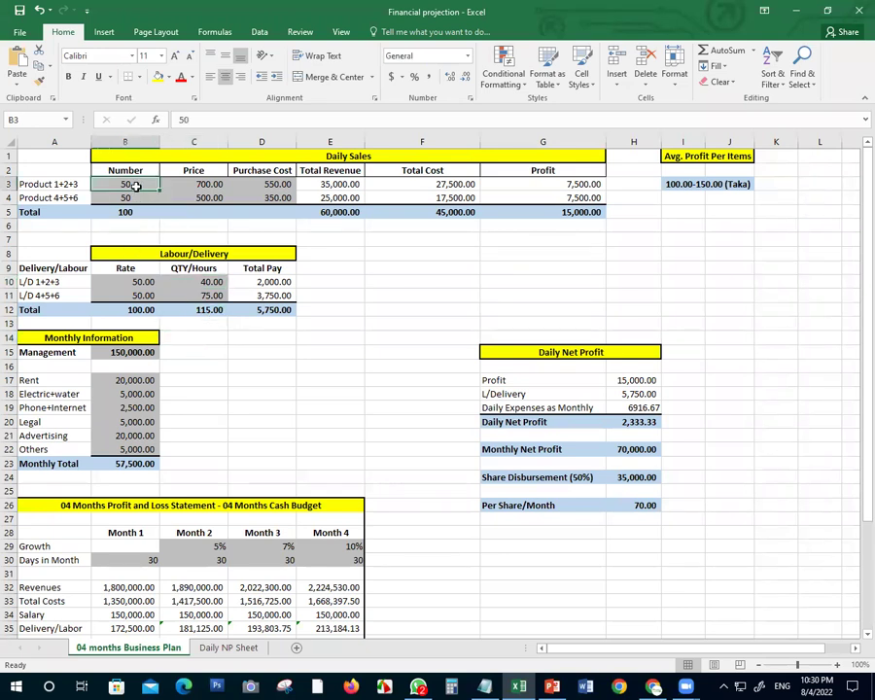
Review the Number and Price inputs for both product groups, the daily quantity total and the L/D 4+5+6 pay.
click(207, 186)
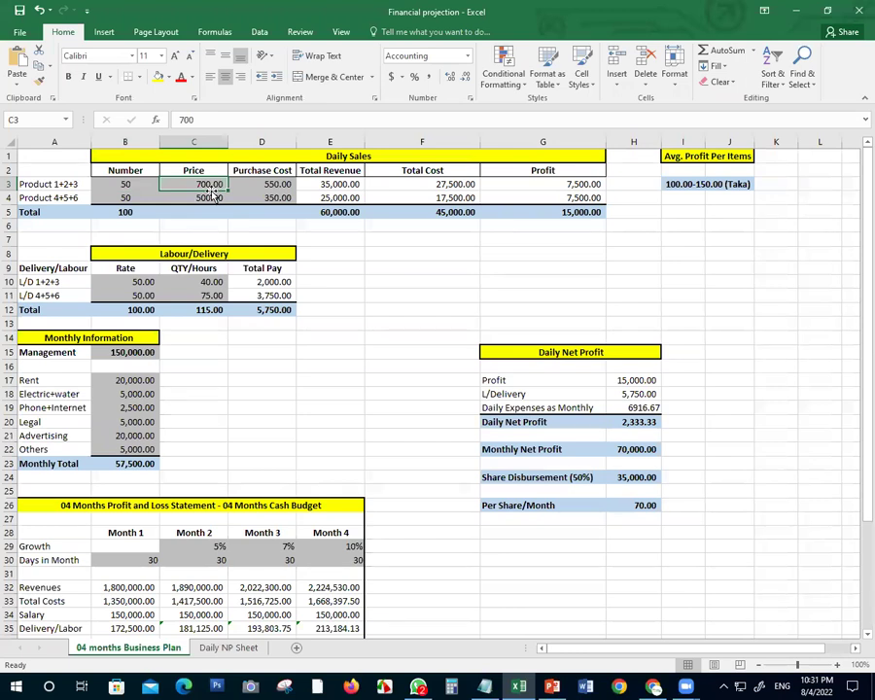
click(128, 198)
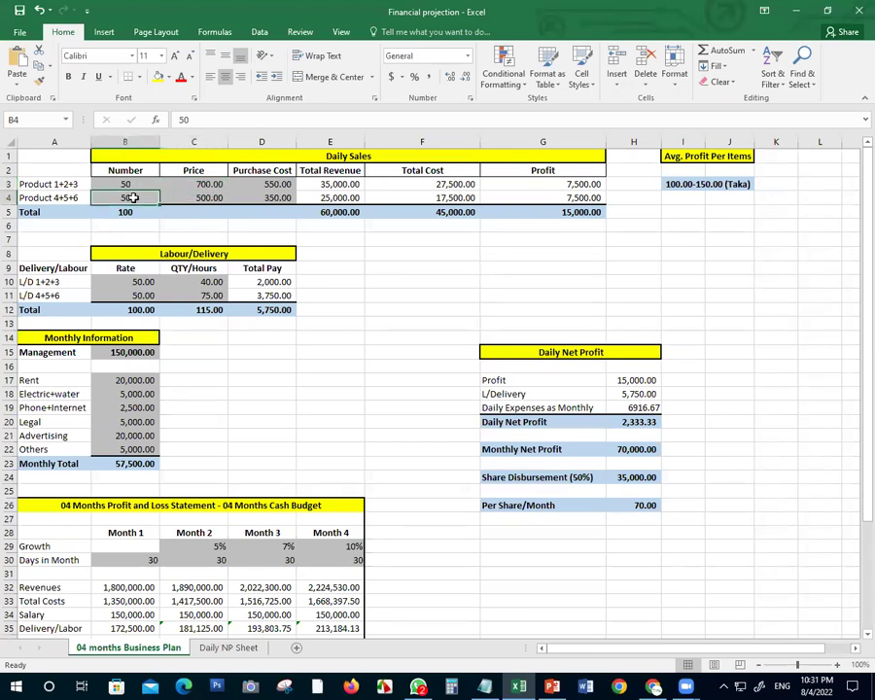
click(203, 197)
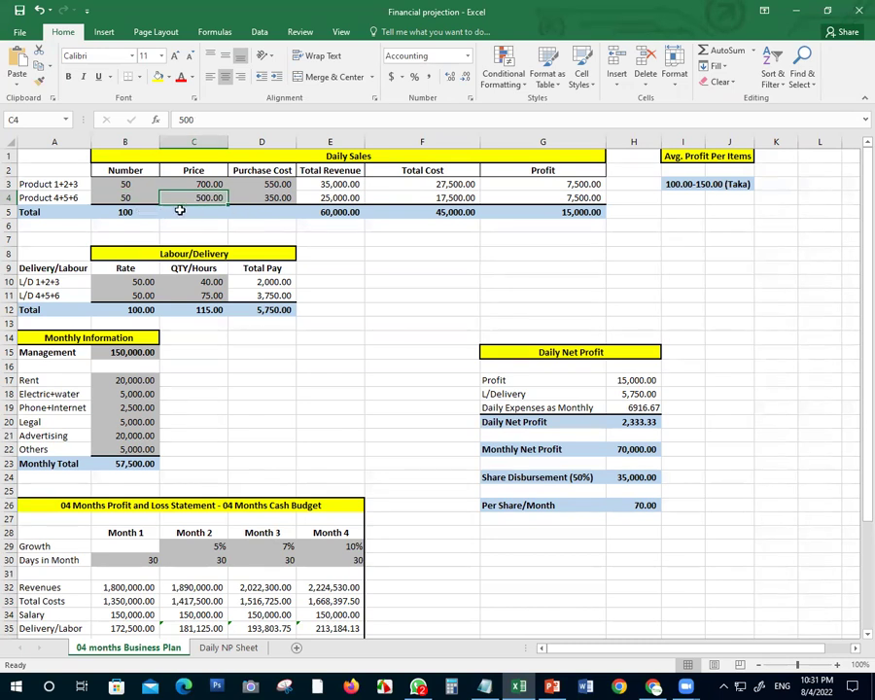
click(138, 188)
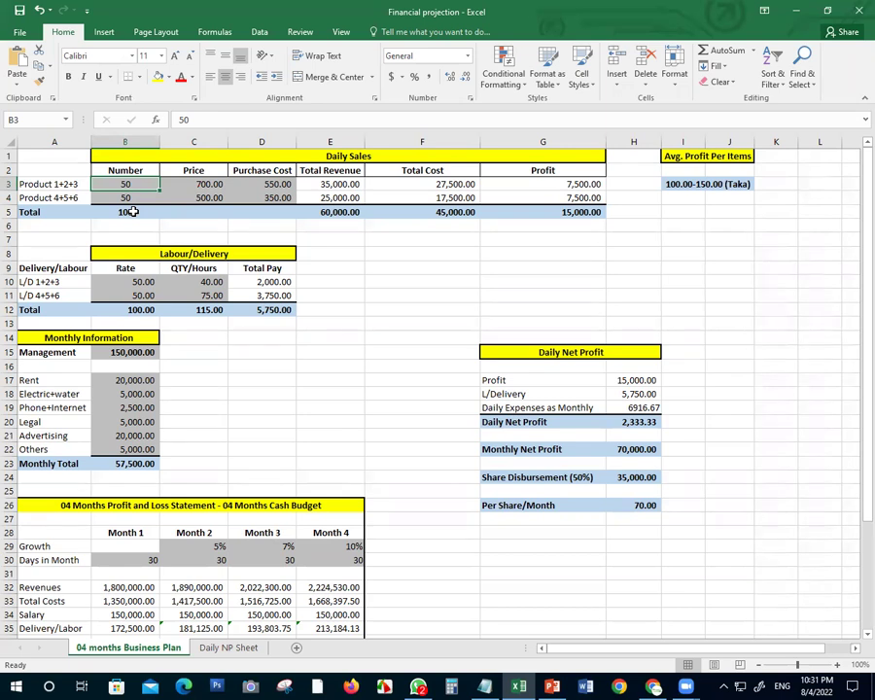
click(291, 296)
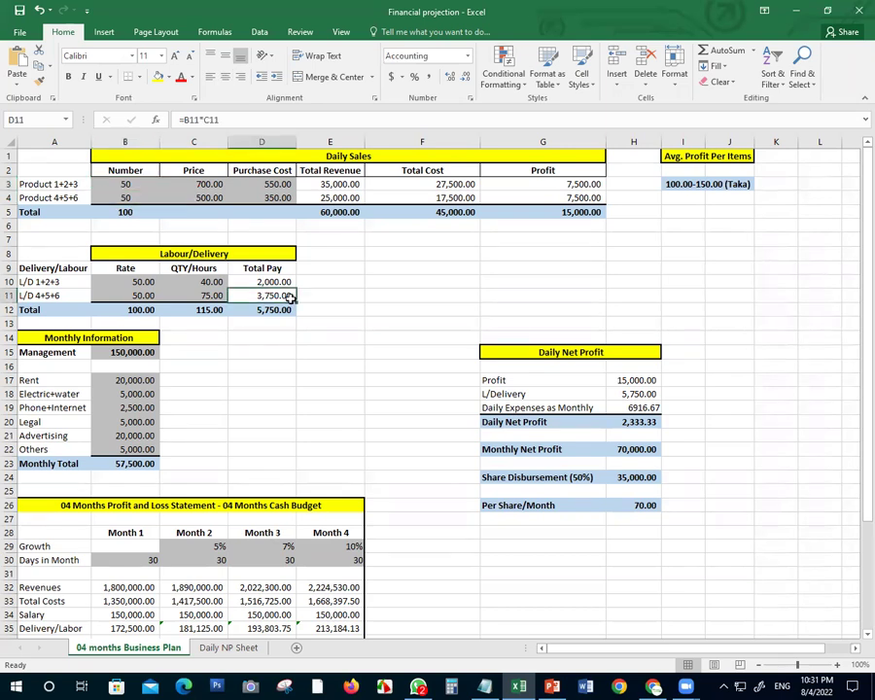
click(349, 321)
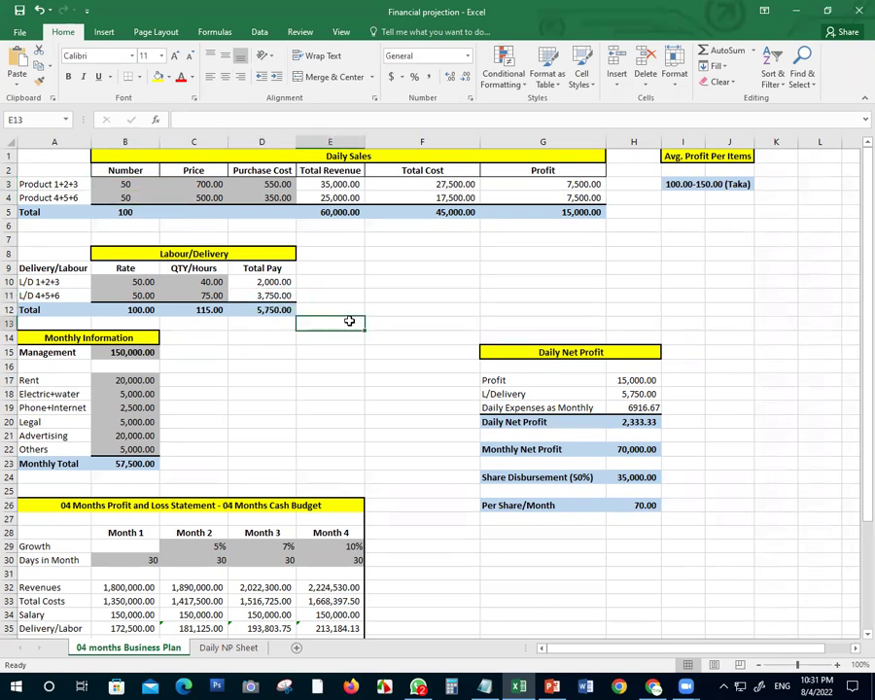
click(129, 214)
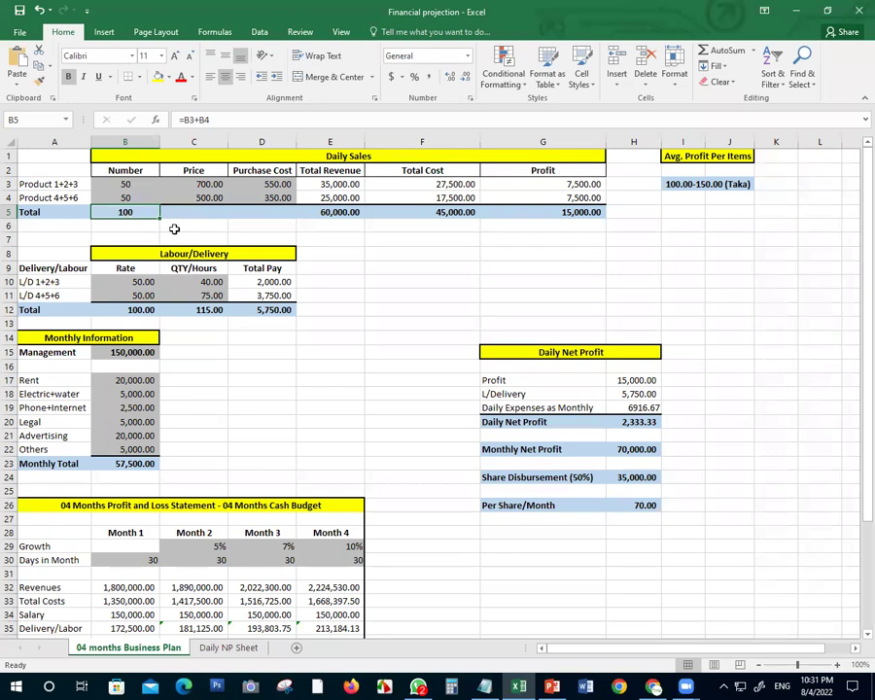
click(173, 226)
click(137, 217)
click(202, 184)
Check the Month 1 per-share payout in the four-month profit and loss statement.
scroll(247, 267, down, 1)
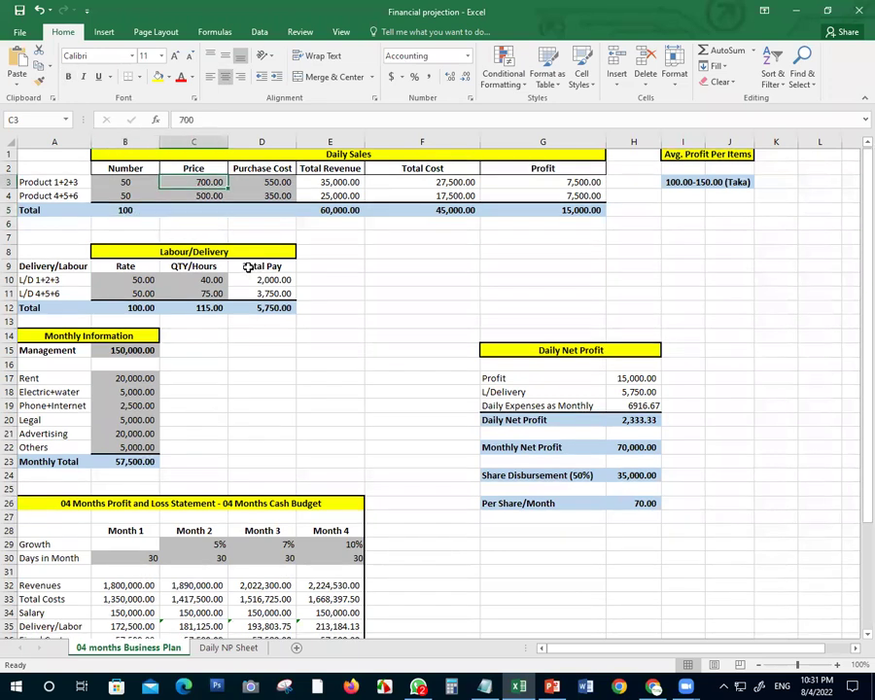
scroll(247, 267, down, 8)
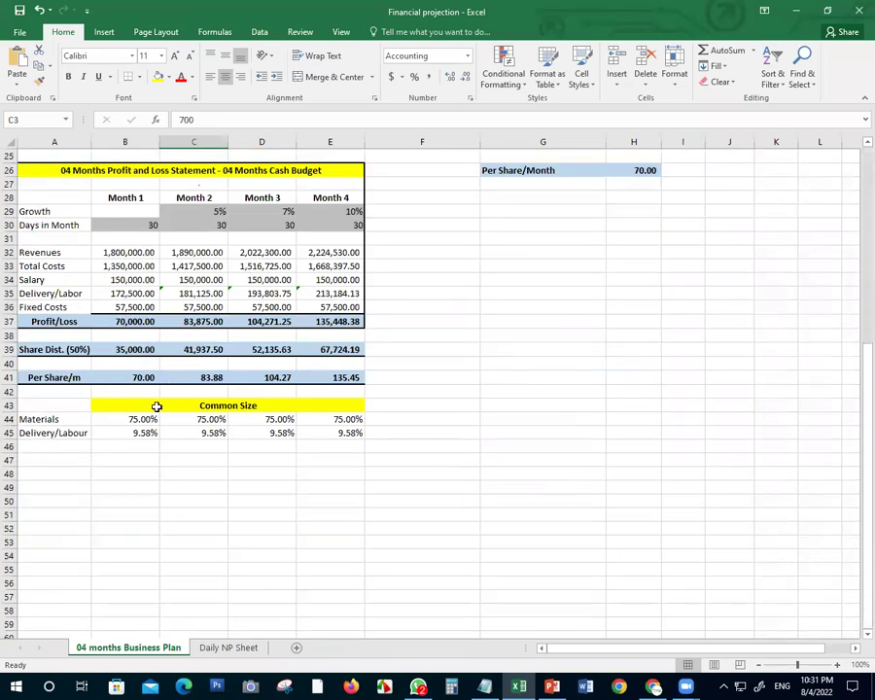
click(130, 377)
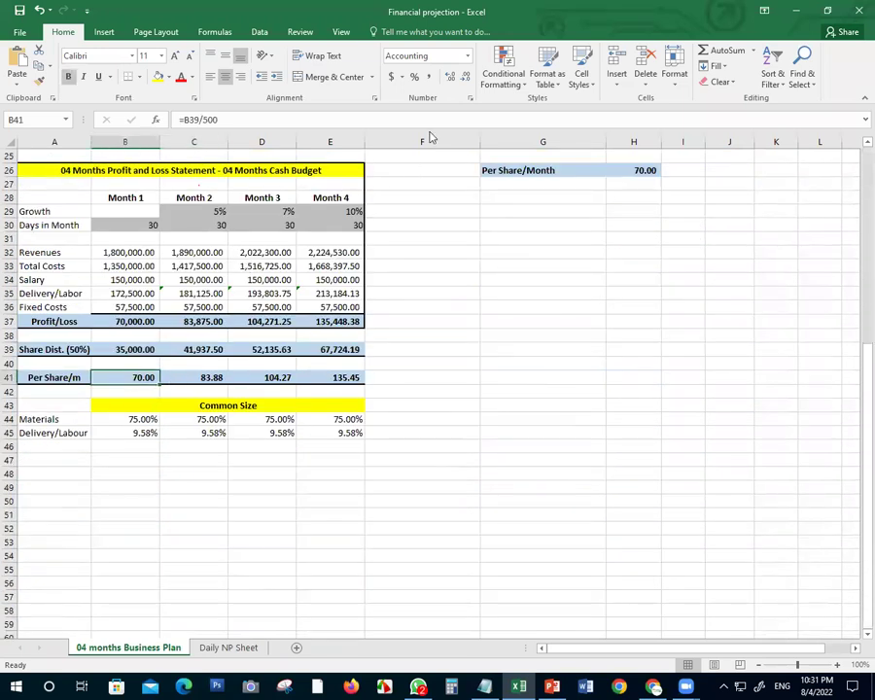
Set the purchase cost of Product 1+2+3 to 500 in the Daily Sales table.
scroll(364, 352, up, 8)
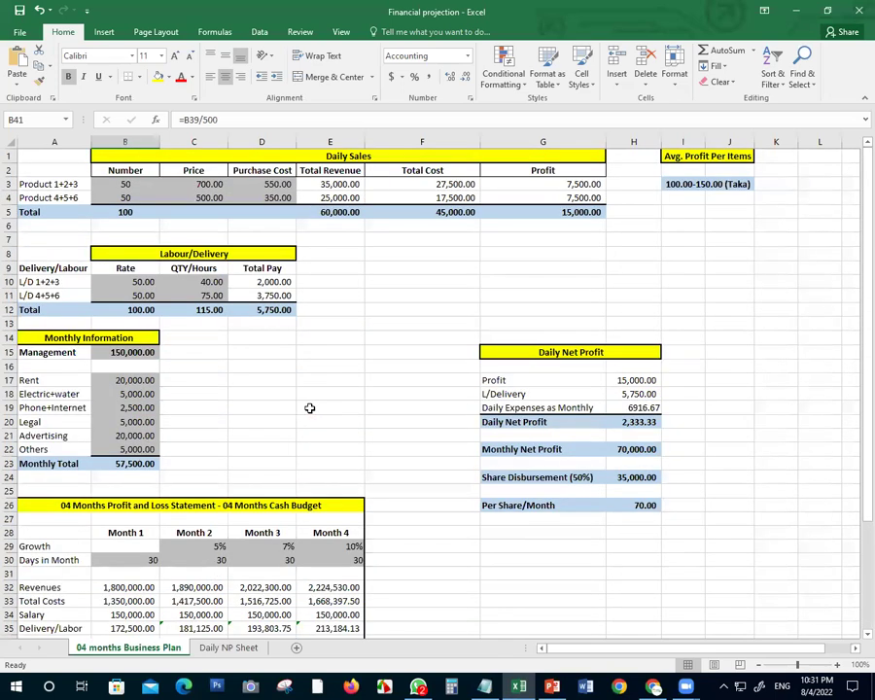
click(277, 184)
text(500)
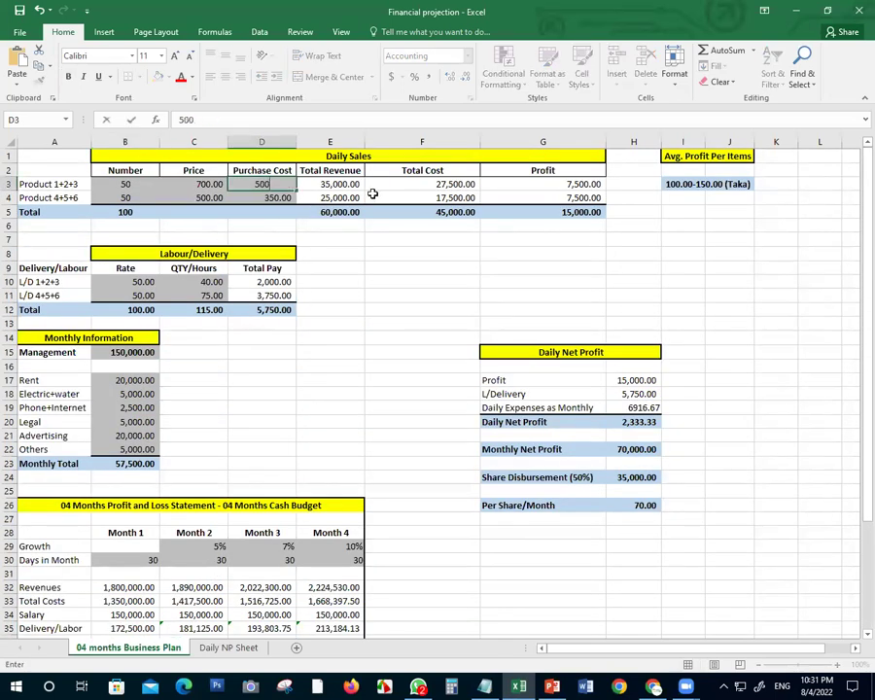
click(398, 298)
Examine the recalculated per-share payouts for Month 1 and Month 4 in the profit and loss statement.
scroll(331, 364, down, 6)
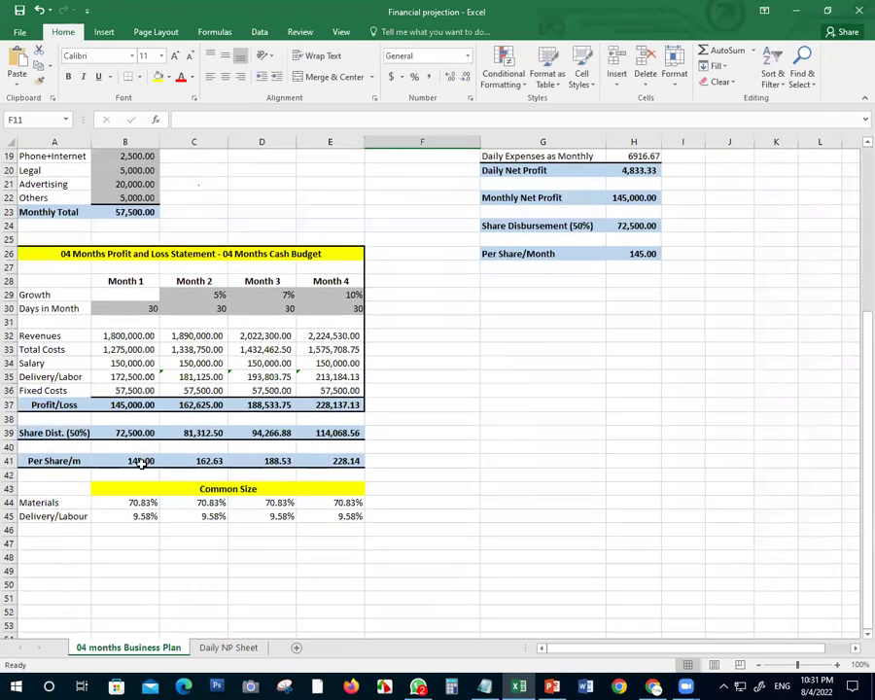
click(140, 462)
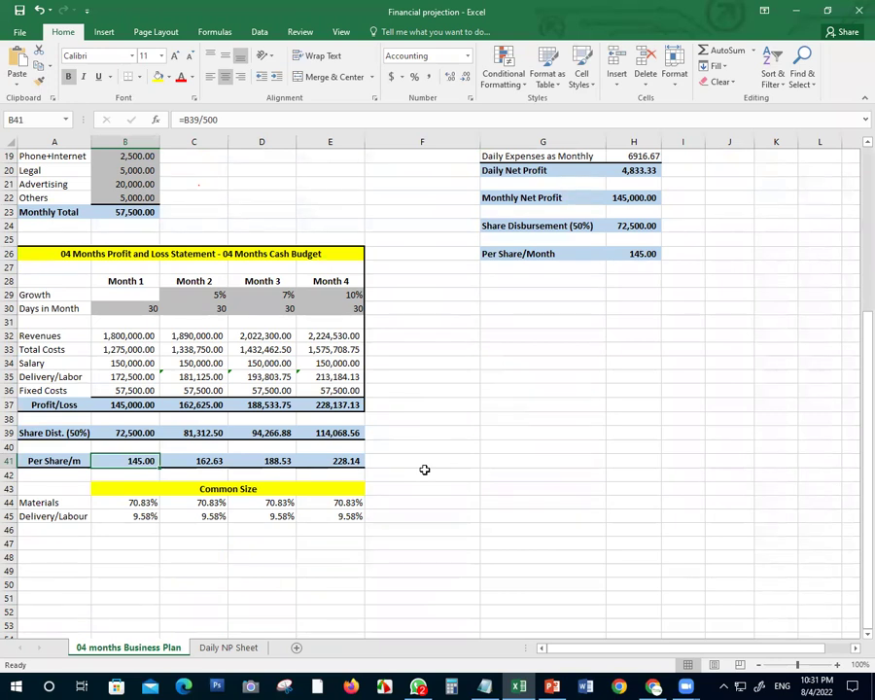
scroll(425, 469, up, 2)
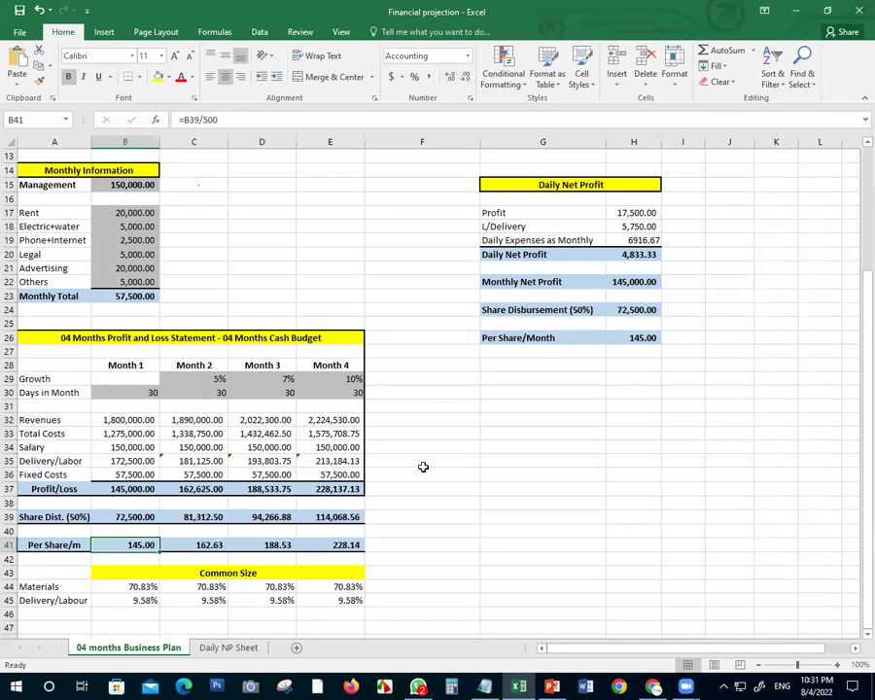
scroll(423, 467, down, 2)
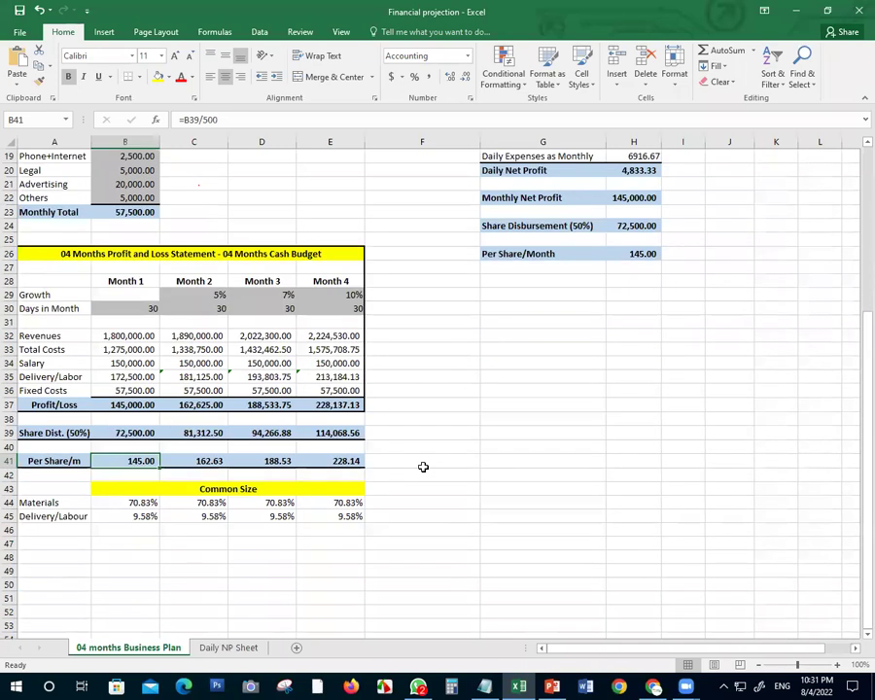
scroll(420, 465, up, 1)
click(450, 461)
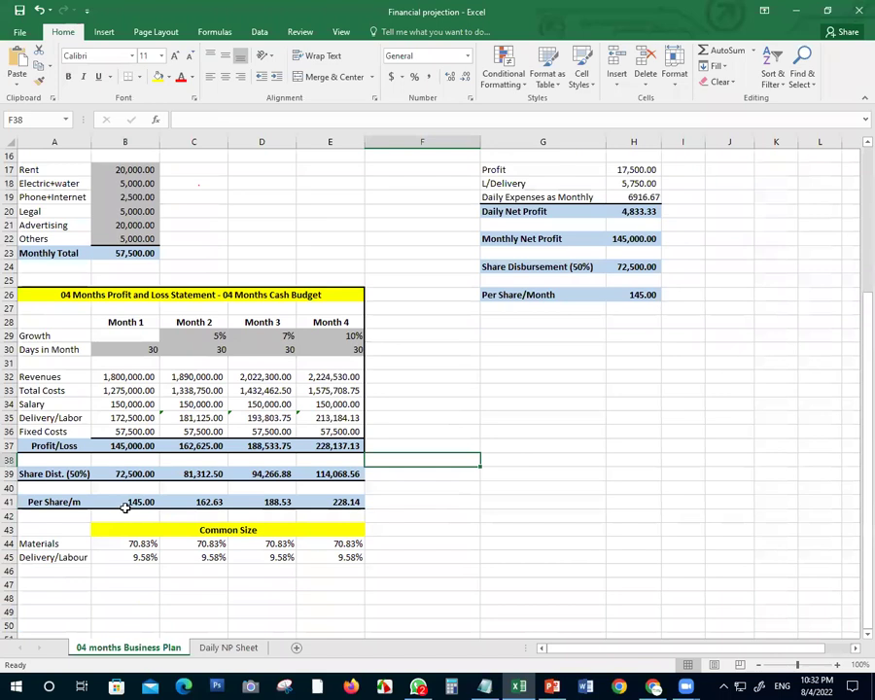
click(124, 502)
key(ctrl+c)
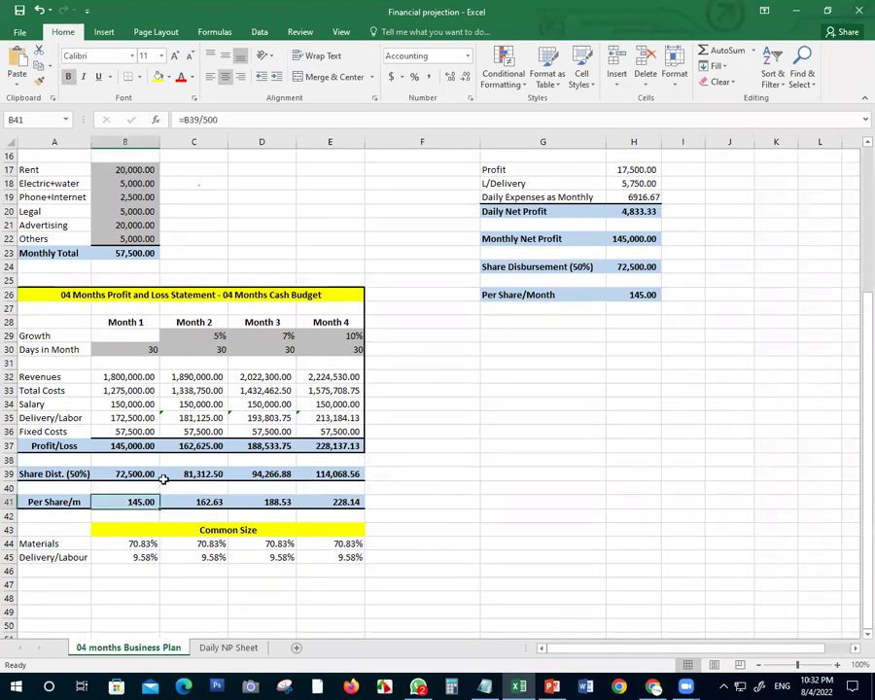
click(345, 501)
key(Escape)
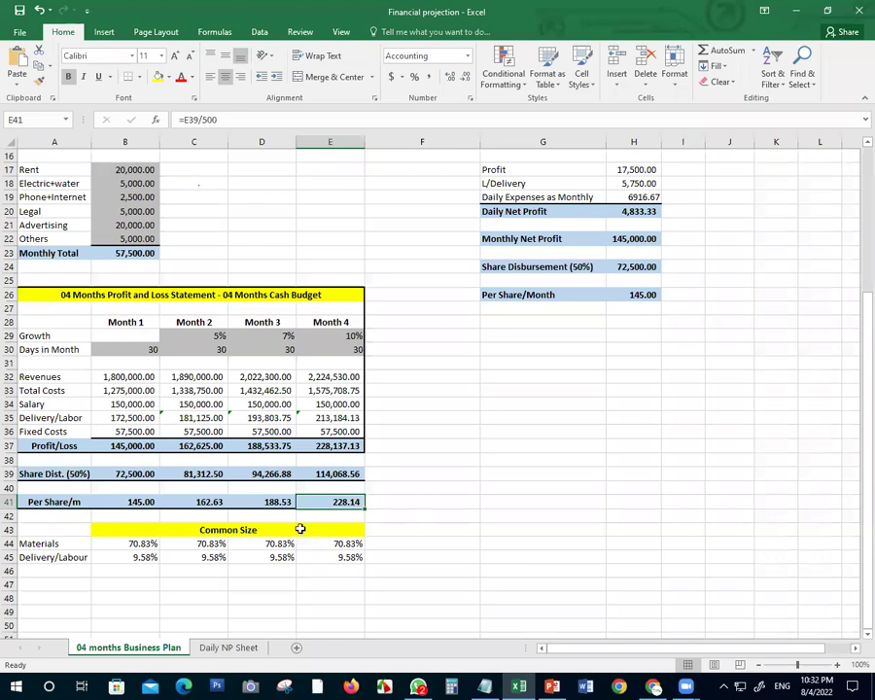
Review the Management, Phone+Internet and Advertising expense items and the Delivery/Labor line of the profit and loss statement.
scroll(292, 505, up, 5)
click(63, 352)
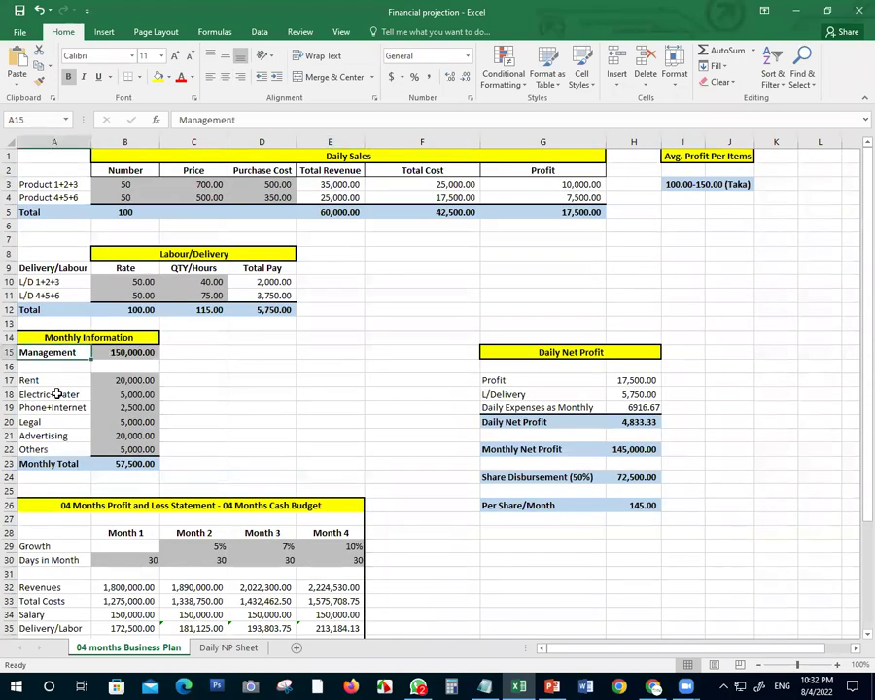
click(49, 407)
click(44, 435)
scroll(79, 480, down, 4)
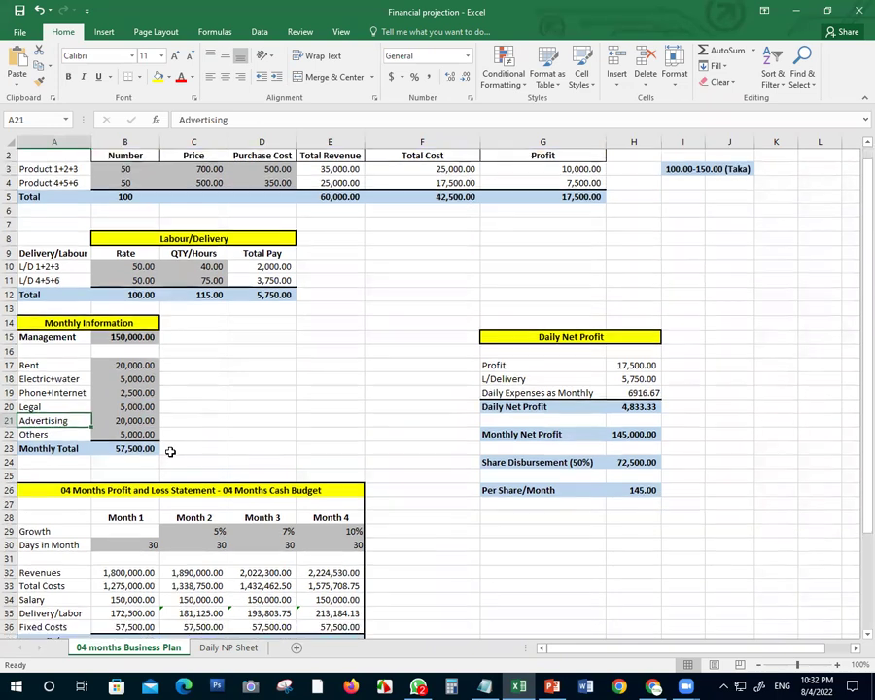
click(48, 420)
click(49, 461)
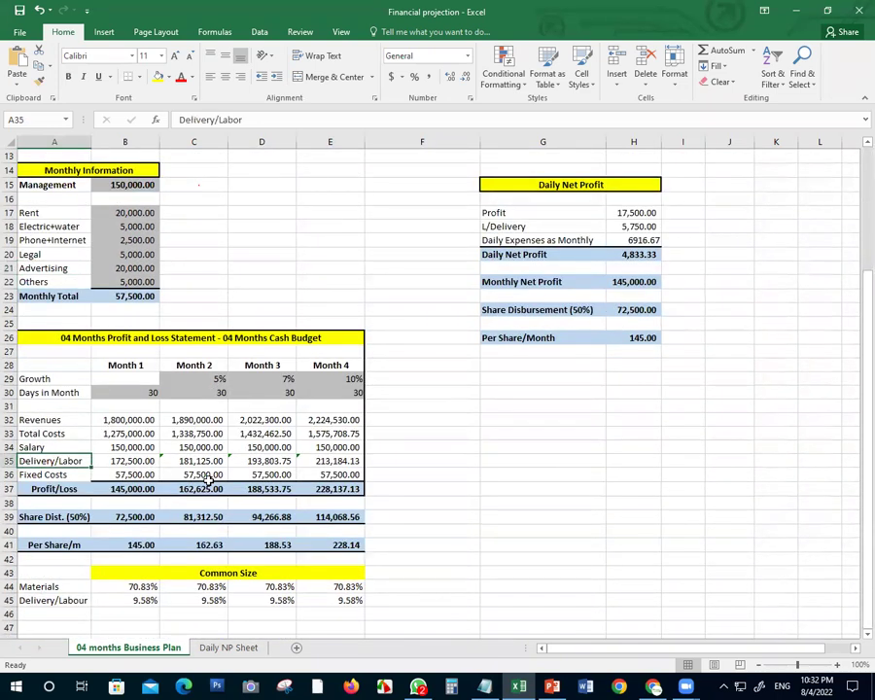
scroll(207, 481, up, 4)
click(267, 449)
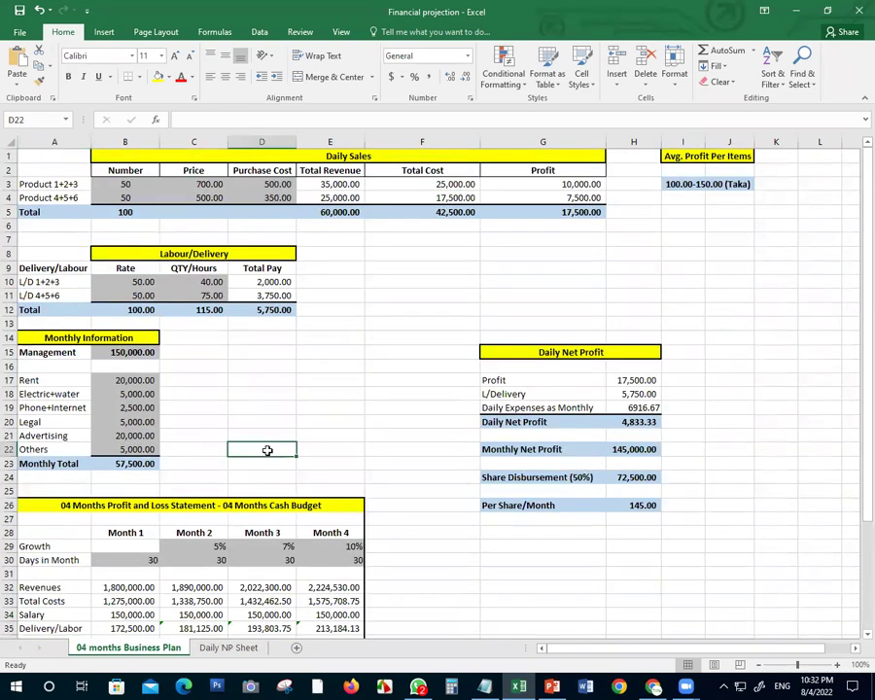
click(299, 406)
scroll(291, 411, down, 4)
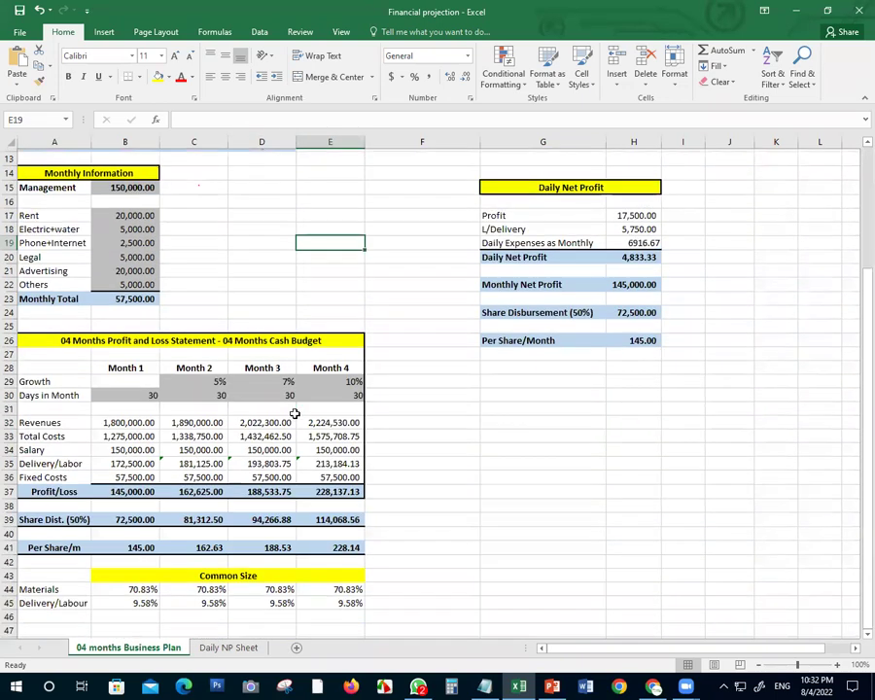
scroll(296, 427, up, 3)
scroll(311, 456, down, 7)
scroll(322, 388, up, 2)
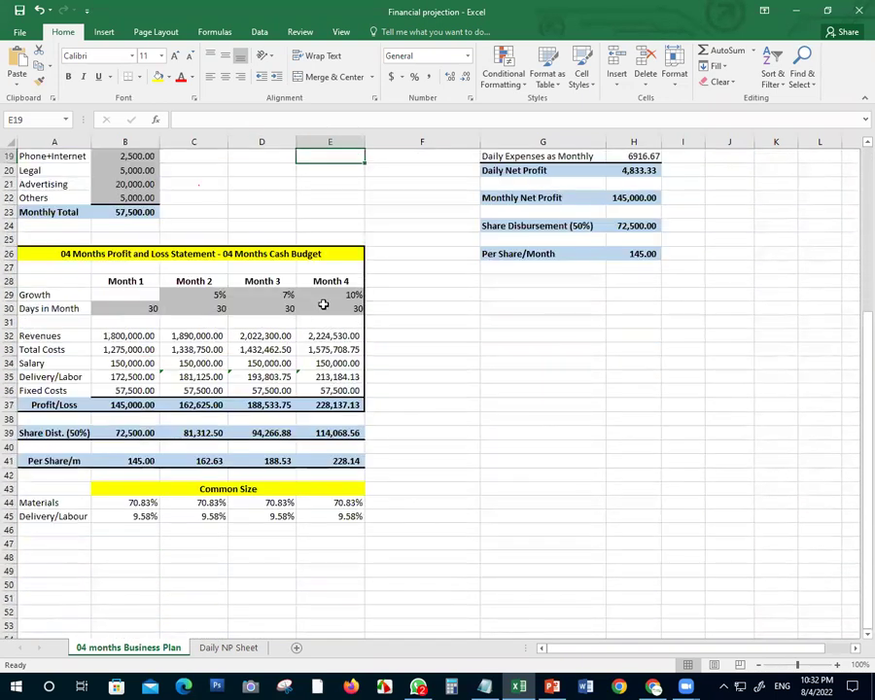
click(292, 273)
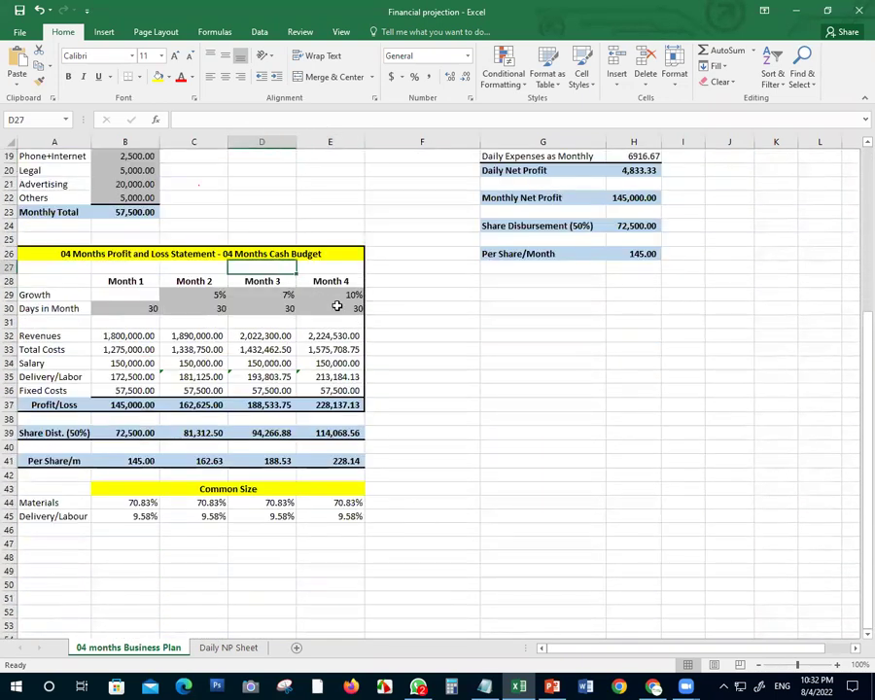
Set the daily Number to 100 for both Product 1+2+3 and Product 4+5+6, and check the Month 1 per-share payout.
scroll(342, 369, up, 6)
click(335, 395)
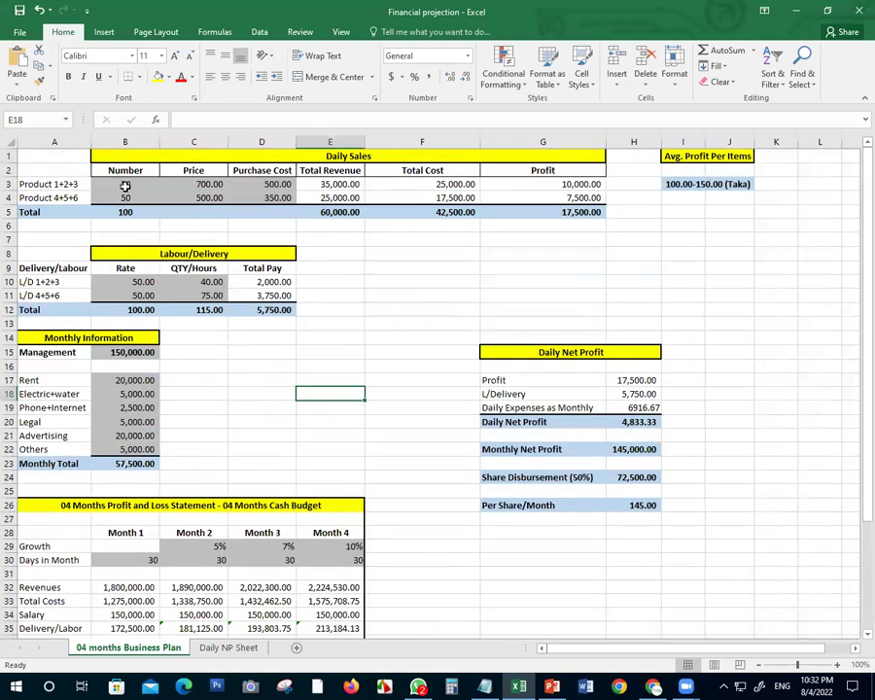
click(124, 183)
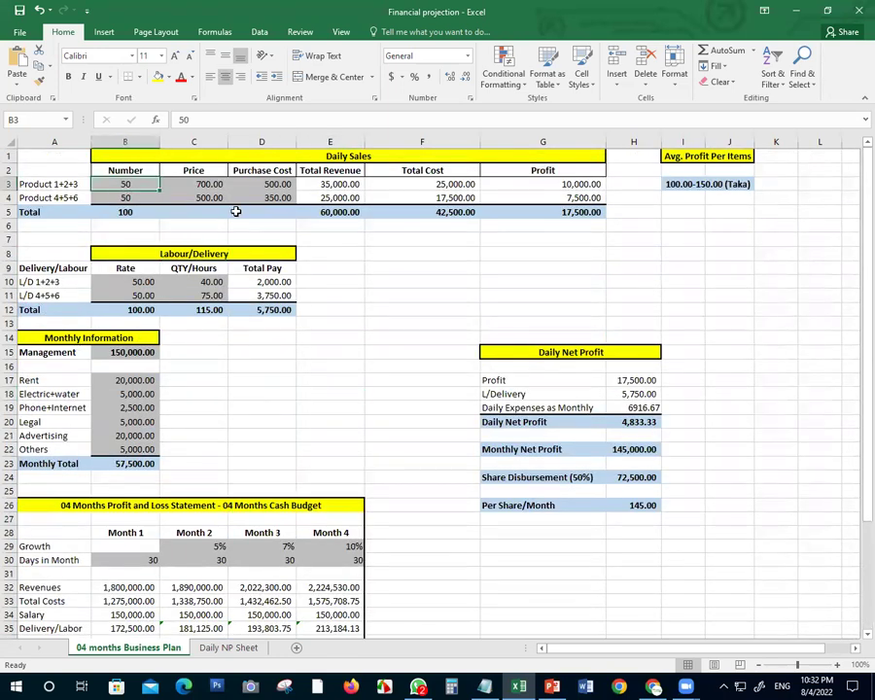
text(100)
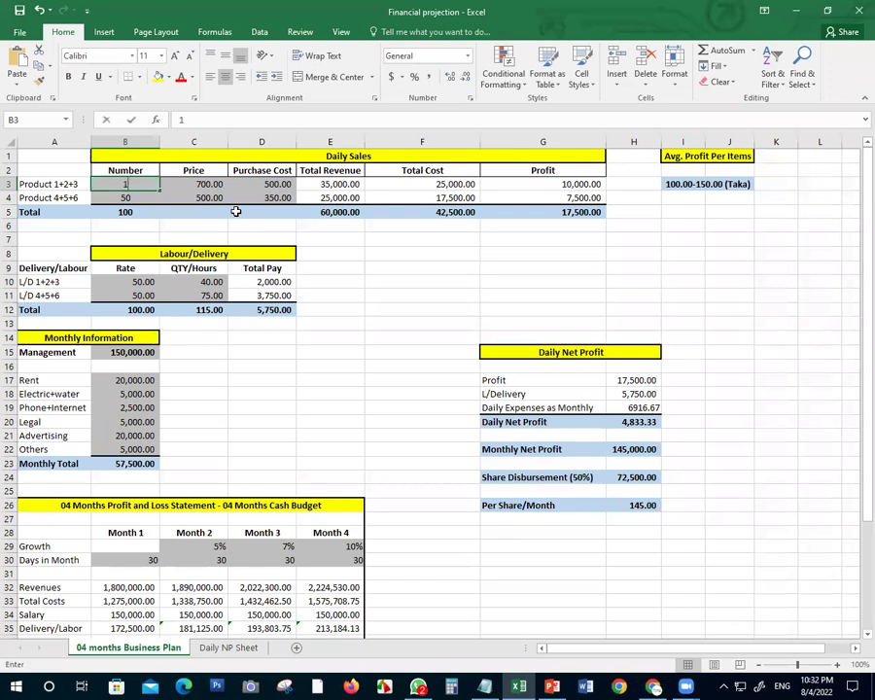
click(193, 226)
click(134, 195)
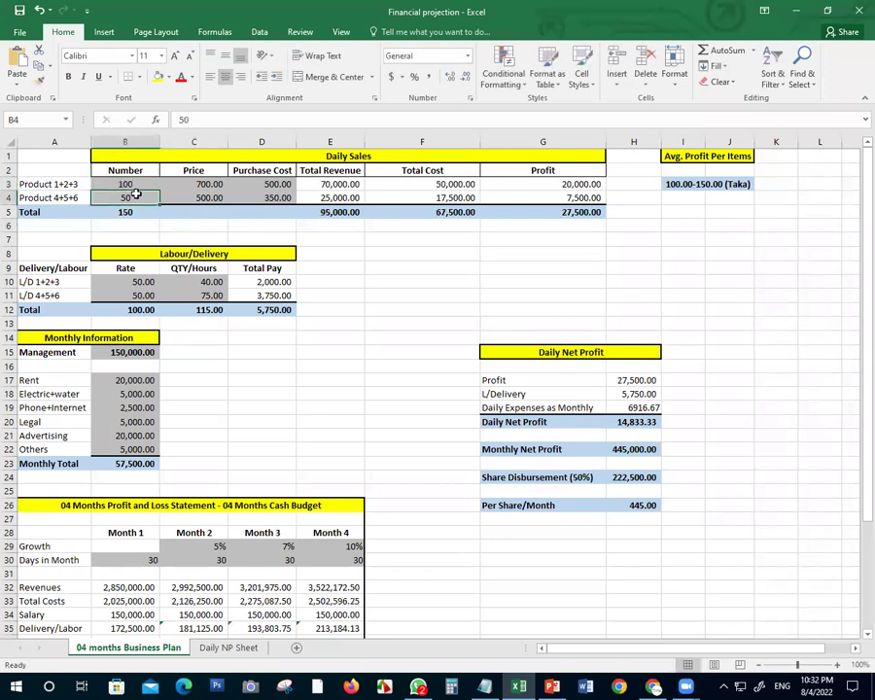
text(100)
click(307, 250)
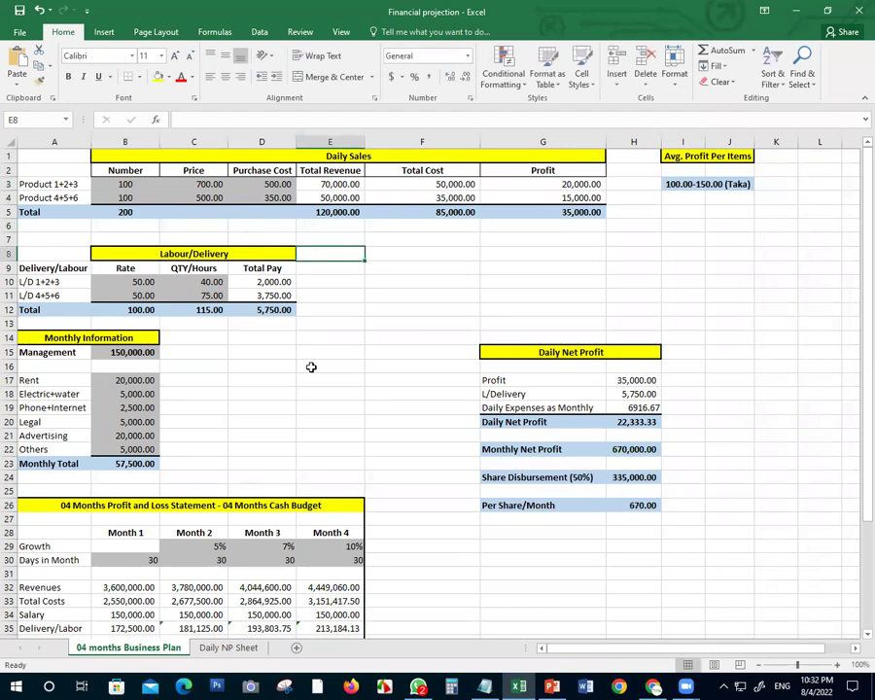
scroll(310, 366, down, 5)
click(129, 502)
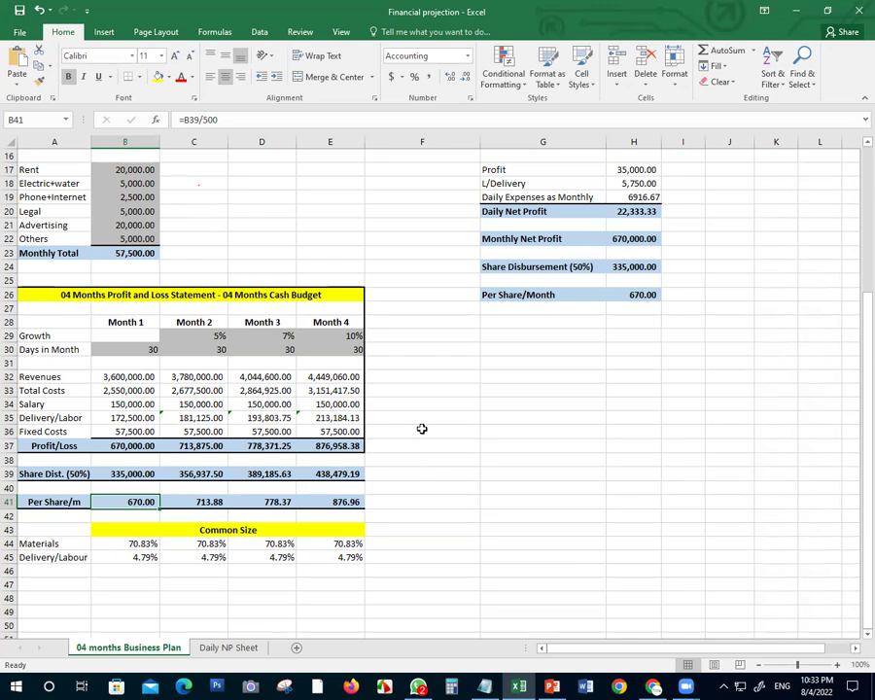
click(530, 488)
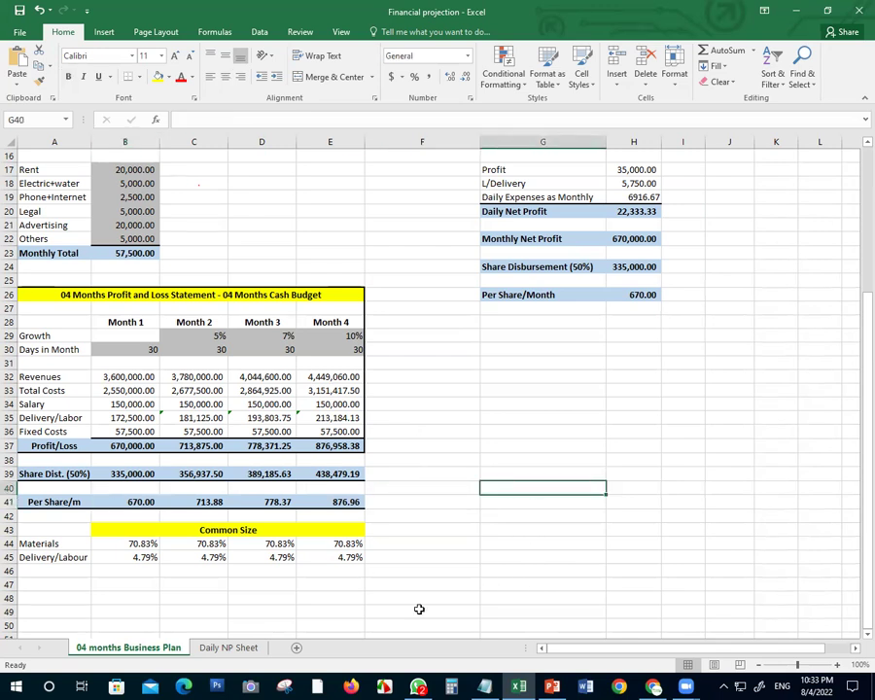
Switch to the FCommerce Business presentation in PowerPoint and select the four-month profit and loss picture on slide 12.
key(alt+Tab)
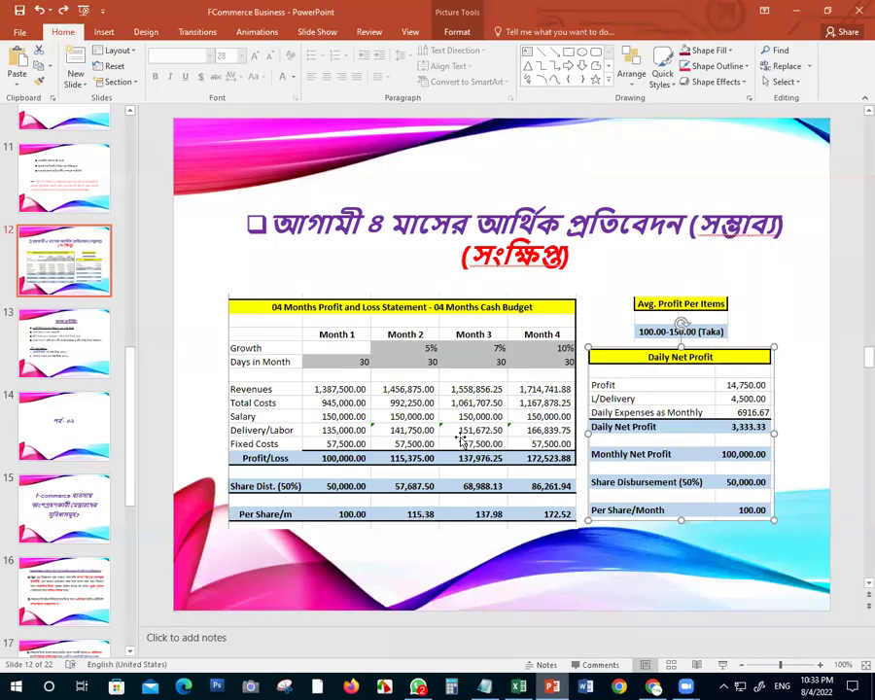
click(464, 469)
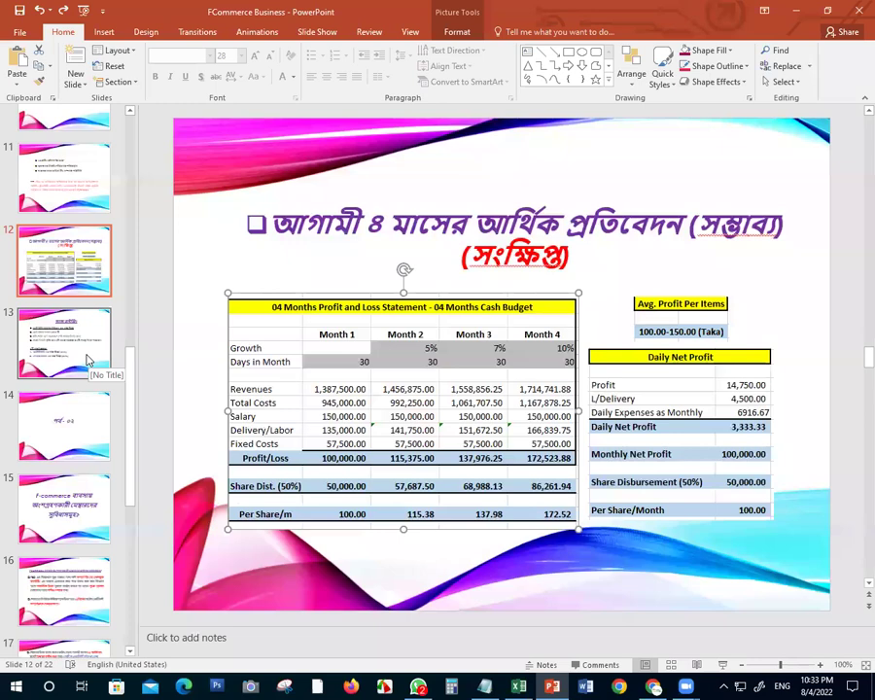
Switch to the Financial projection workbook in Excel and examine the dates, daily net profits and Value/P.S formula on the Daily NP Sheet.
click(510, 685)
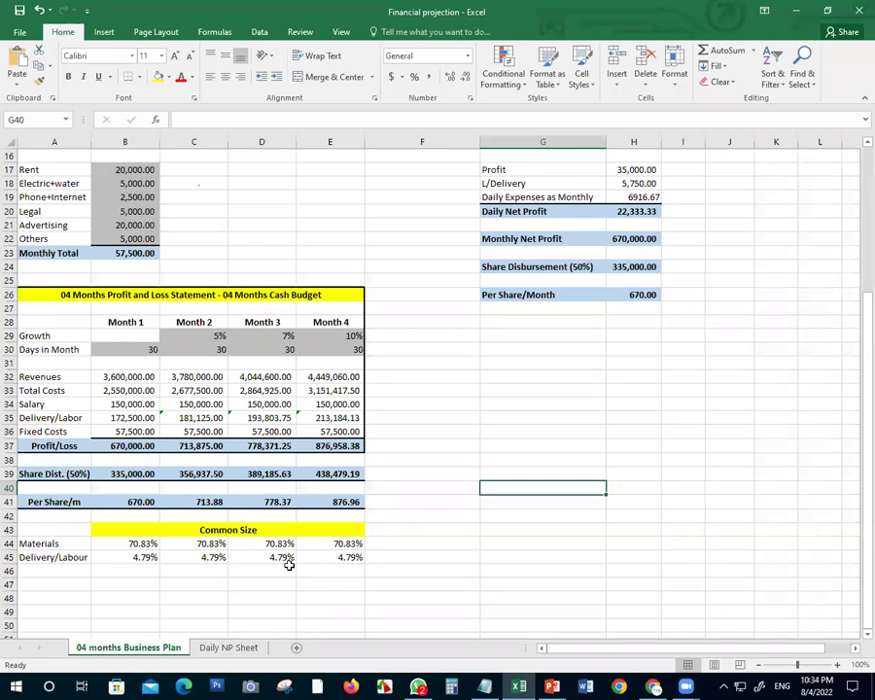
key(ctrl+Page_Down)
click(460, 460)
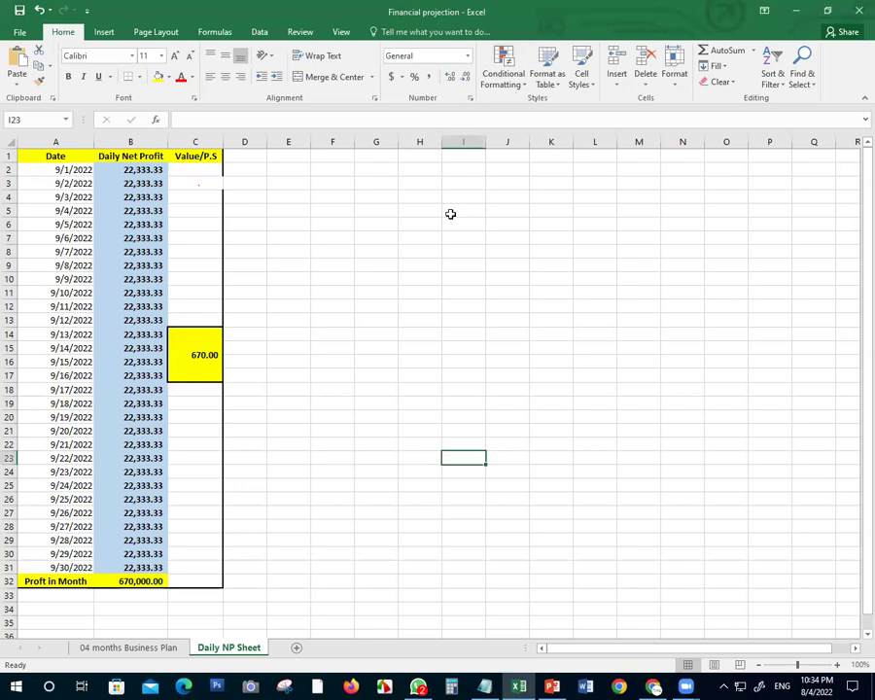
click(378, 309)
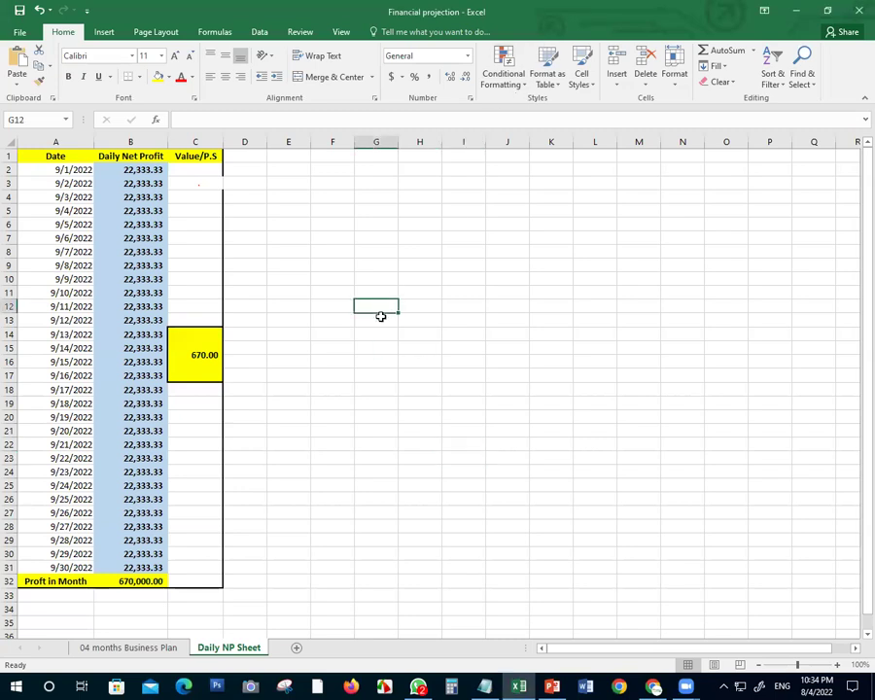
click(39, 174)
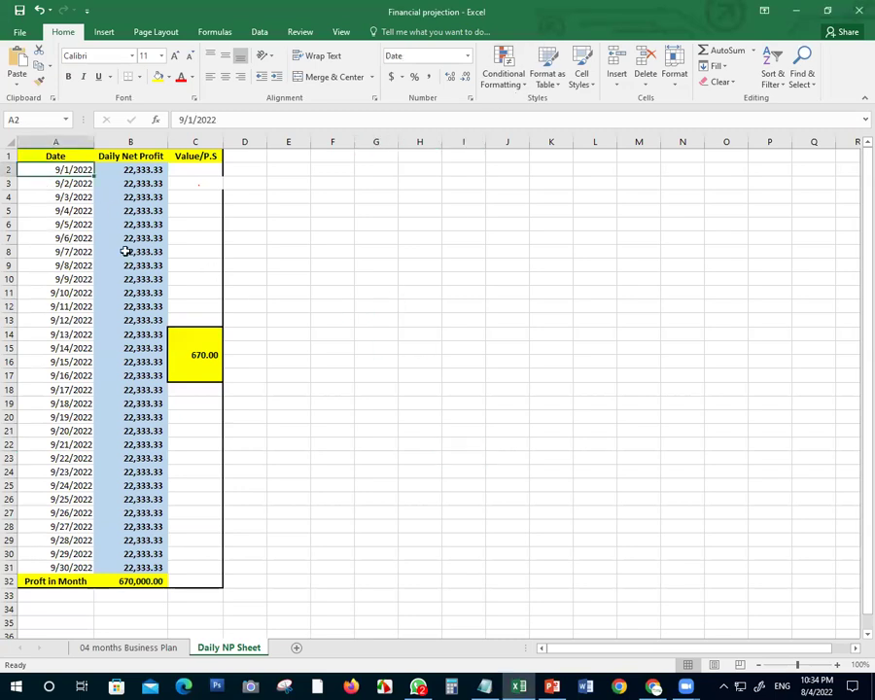
click(340, 252)
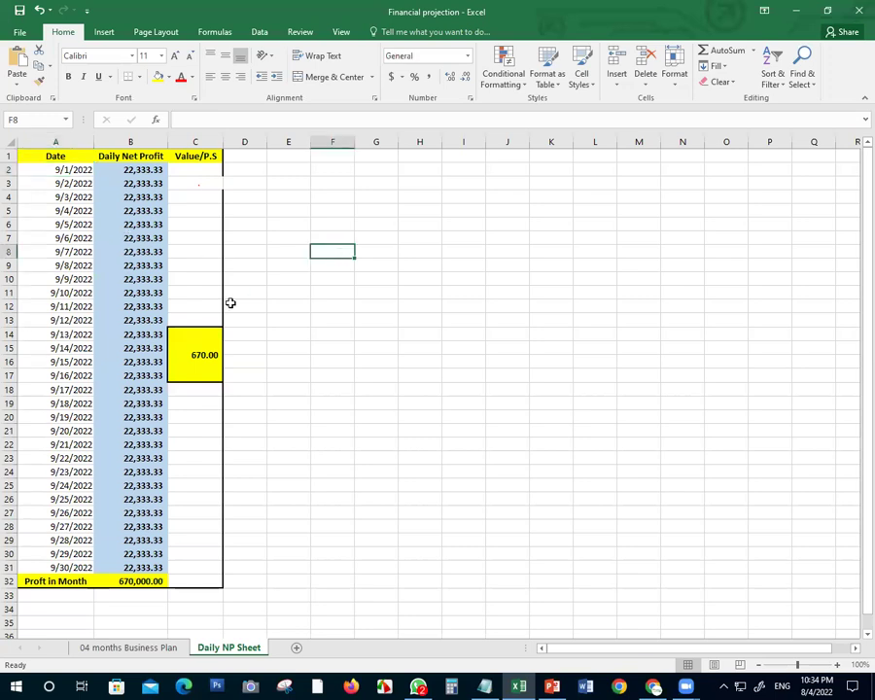
click(270, 369)
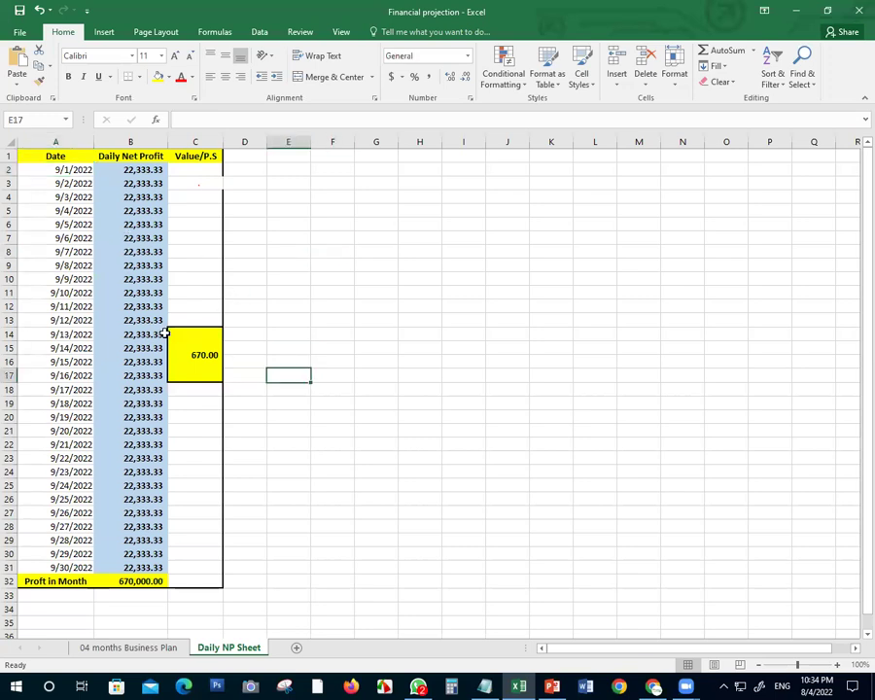
click(203, 354)
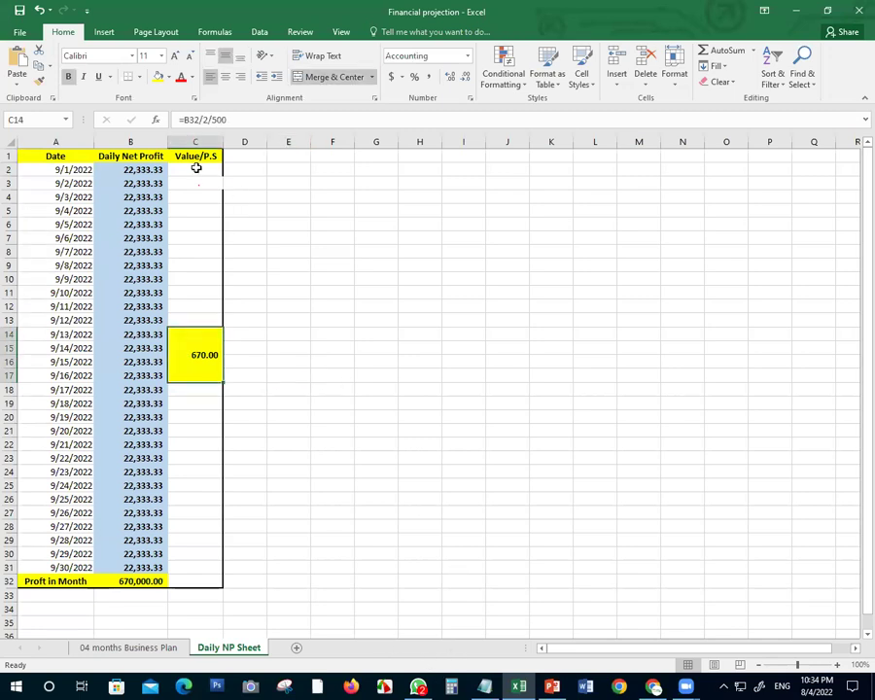
On the 04 months Business Plan sheet, set the daily Number to 50 for both Product 1+2+3 and Product 4+5+6.
click(124, 655)
scroll(120, 280, up, 2)
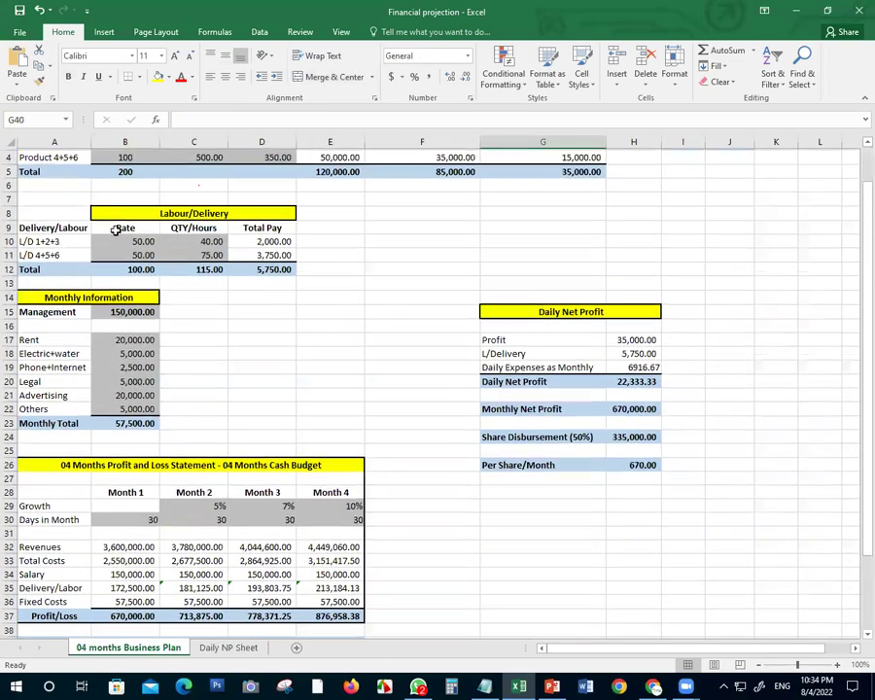
click(126, 184)
text(50)
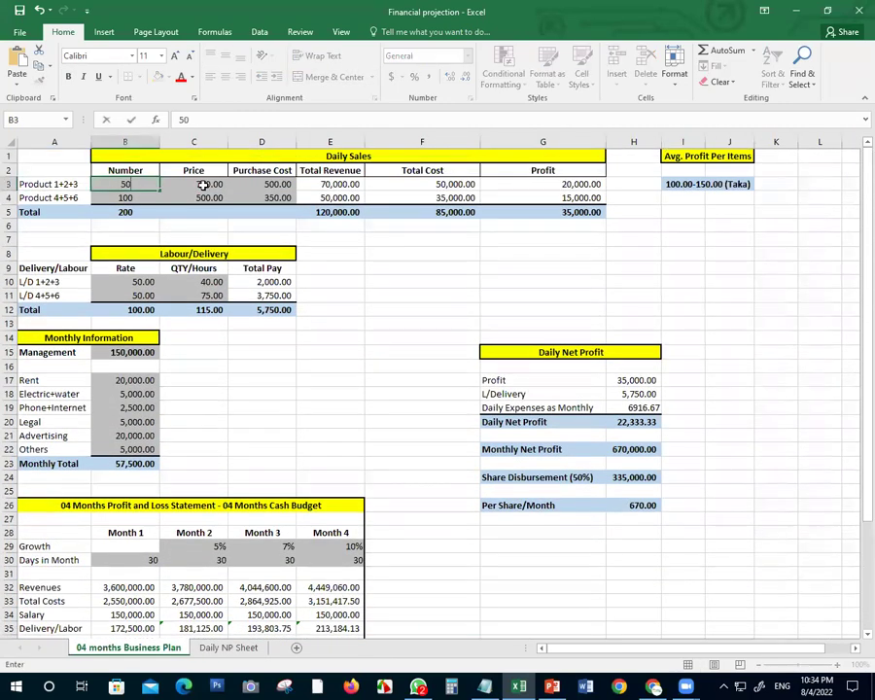
click(131, 197)
text(50)
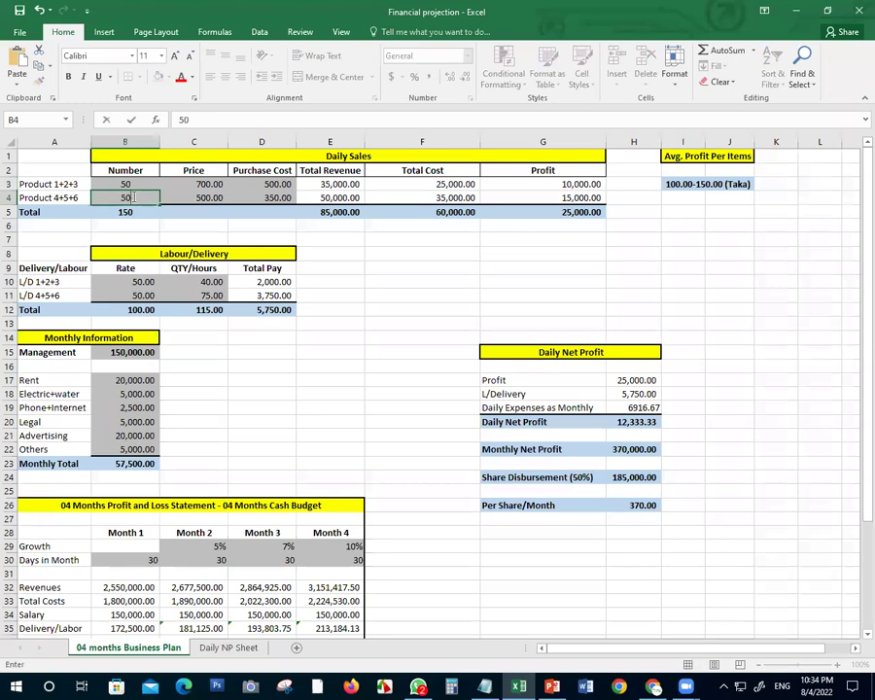
click(330, 366)
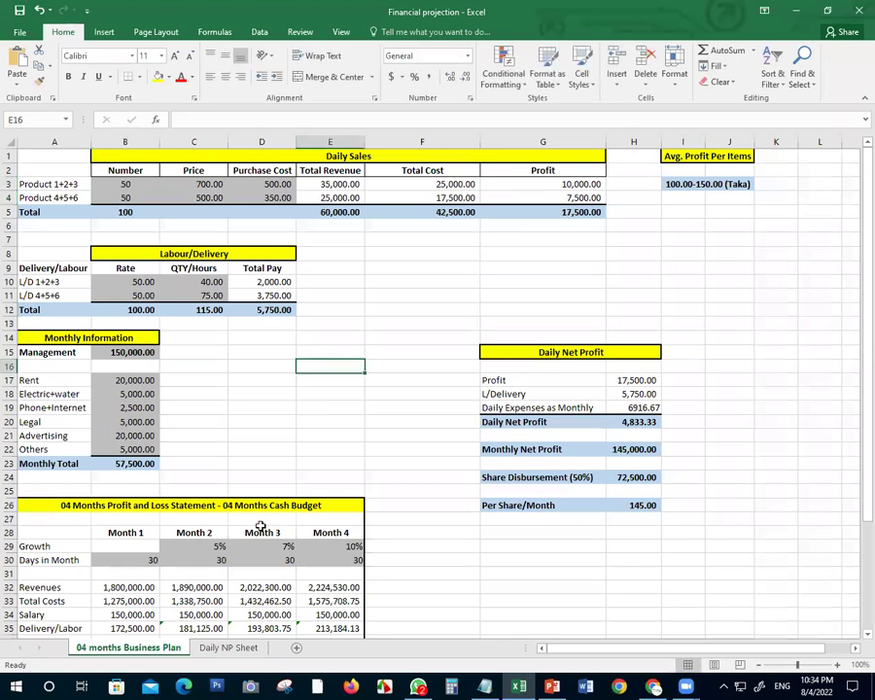
On the Daily NP Sheet, clear the daily net profits from 9/2/2022 through 9/30/2022 and check the Value/P.S cell.
key(ctrl+Page_Down)
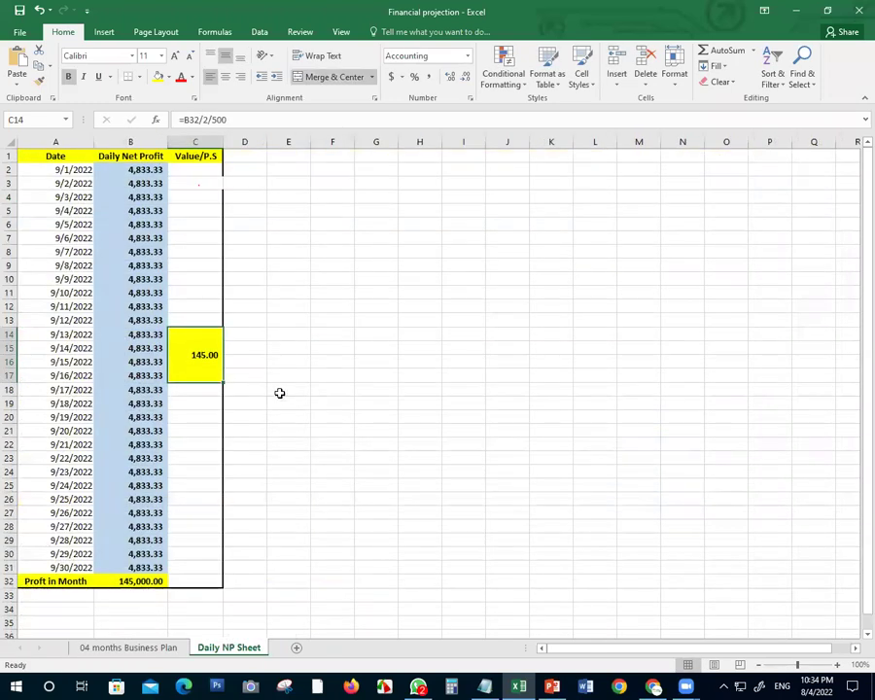
click(334, 388)
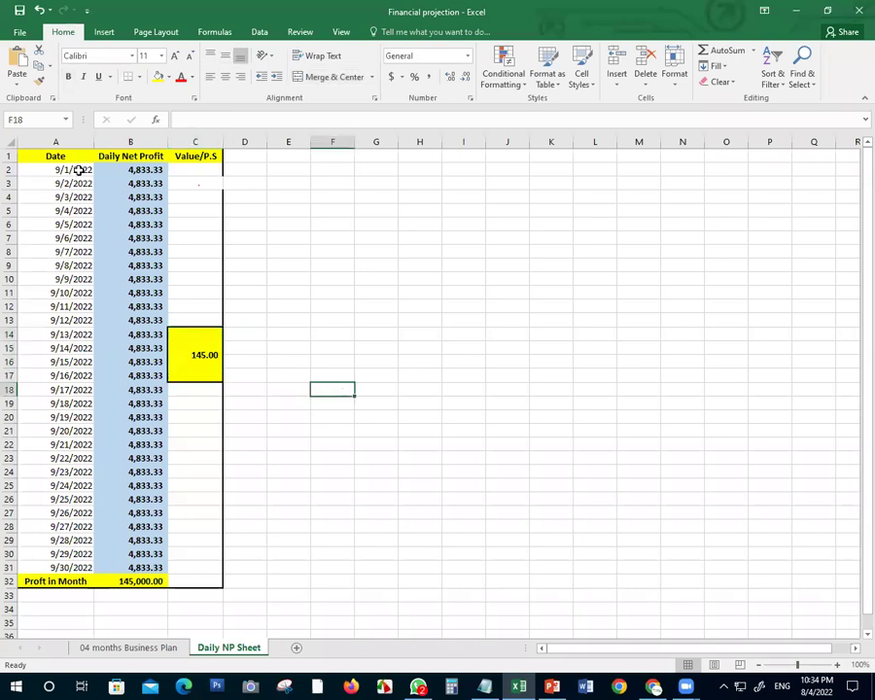
drag(121, 186, 131, 566)
click(251, 526)
drag(133, 184, 134, 568)
key(Delete)
click(385, 446)
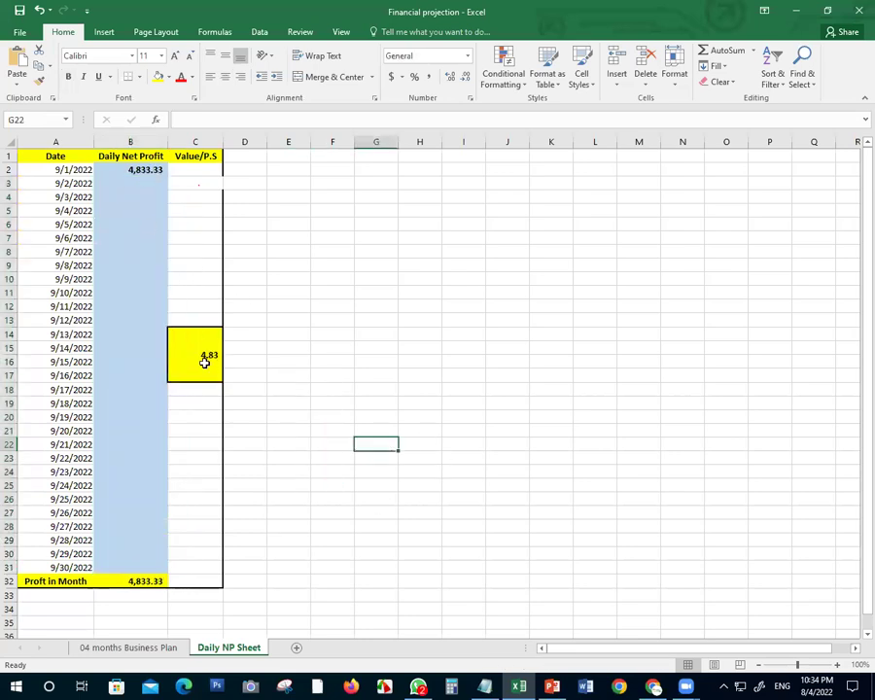
click(204, 361)
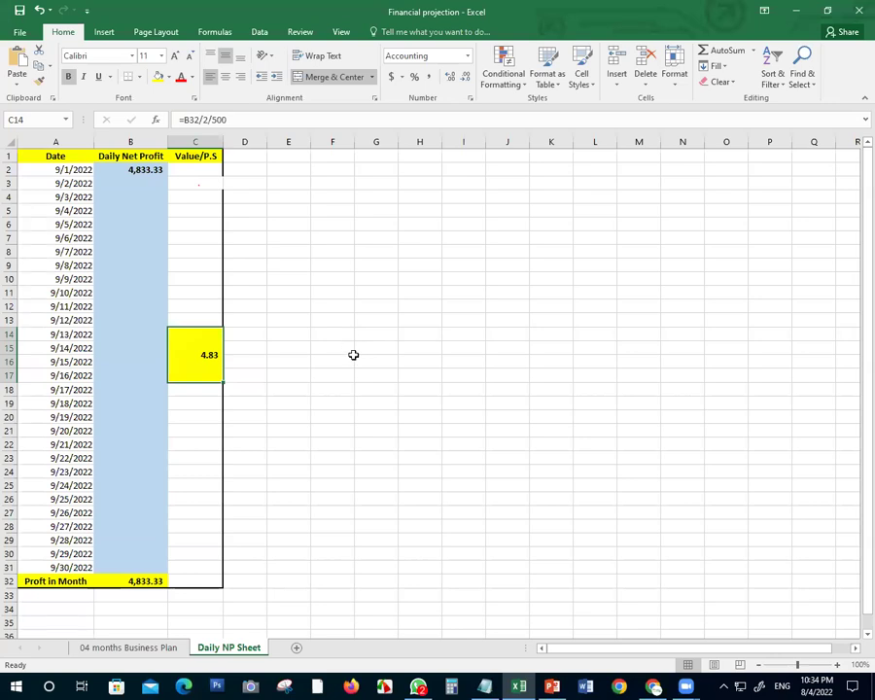
Enter daily net profits of 2200 for 9/2/2022 and 5000 for 9/3/2022.
click(146, 182)
text(2)
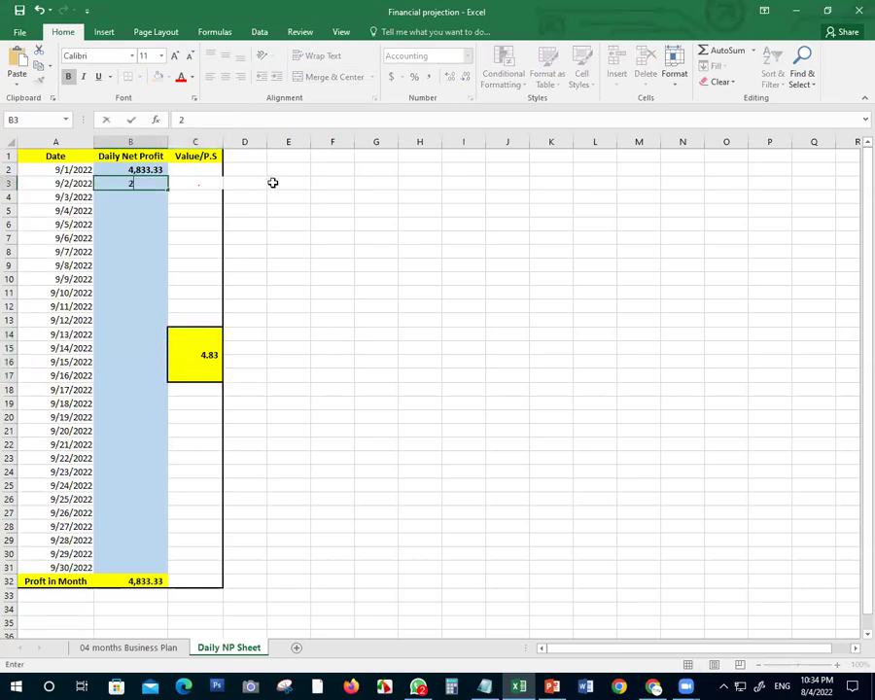
text(,200)
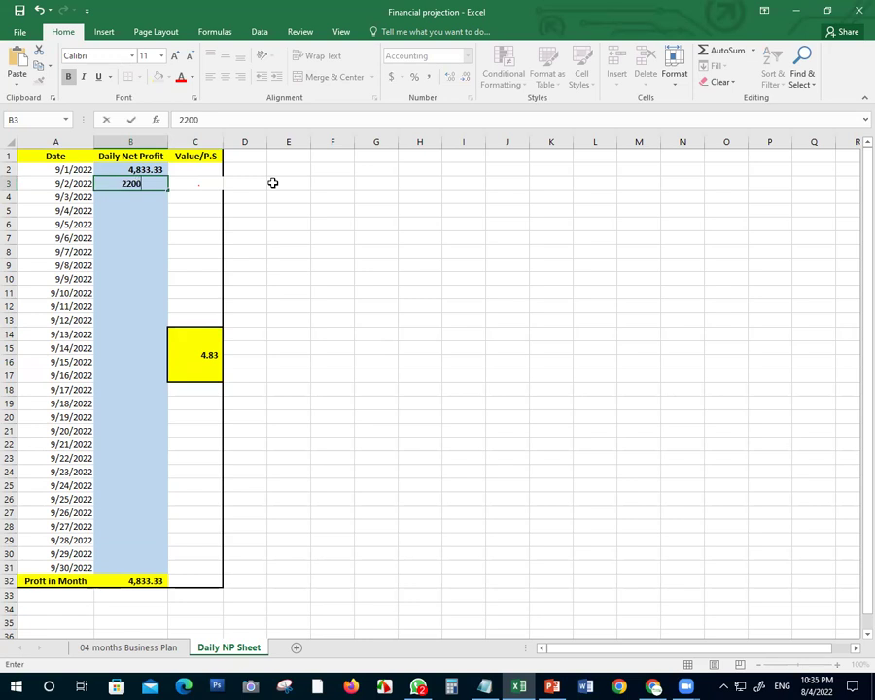
click(365, 290)
click(155, 200)
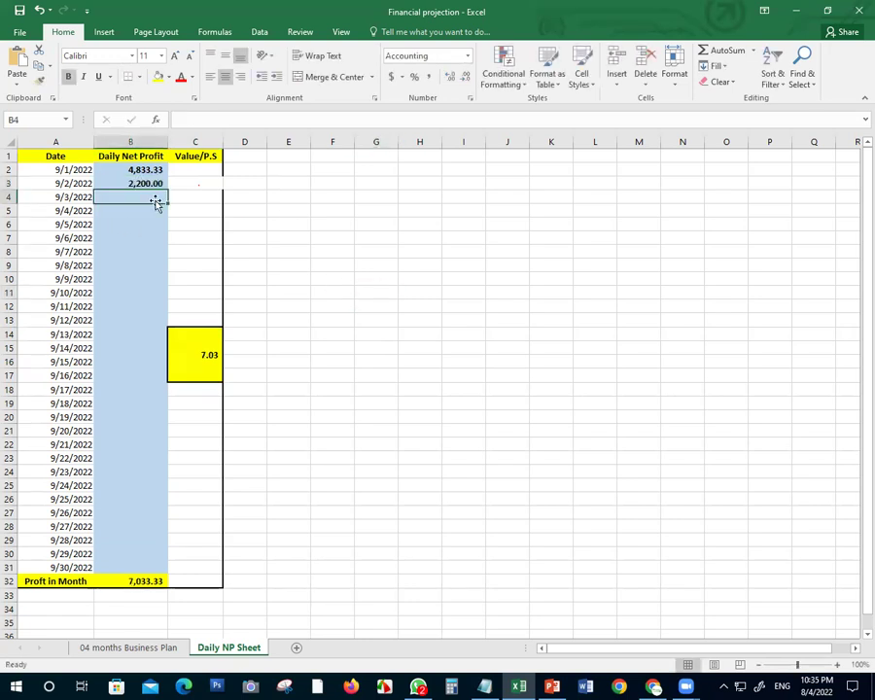
text(5,000)
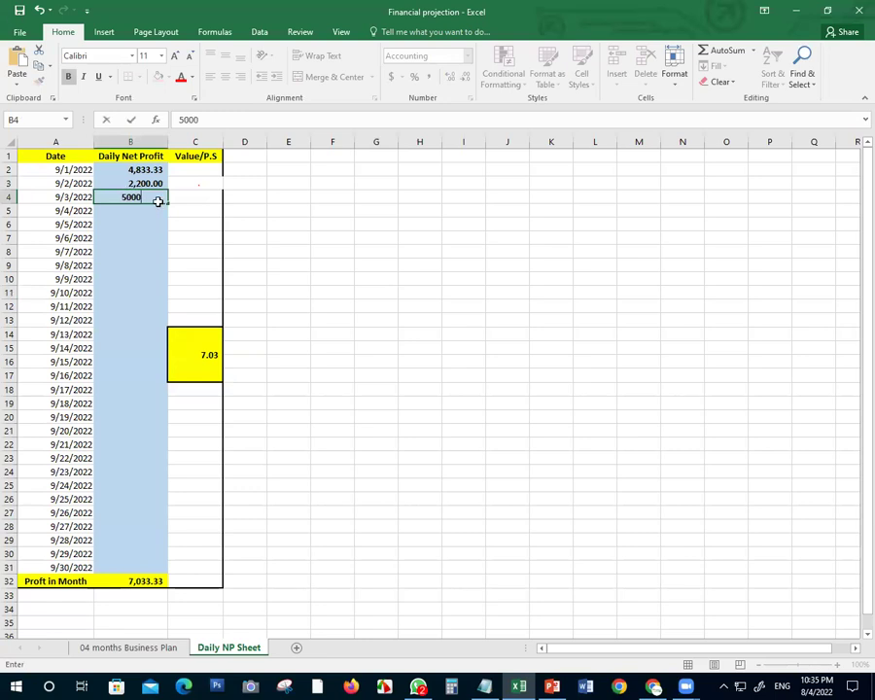
click(343, 345)
Enter daily net profits of 3258 for 9/4/2022 and 7856 for 9/5/2022.
click(165, 209)
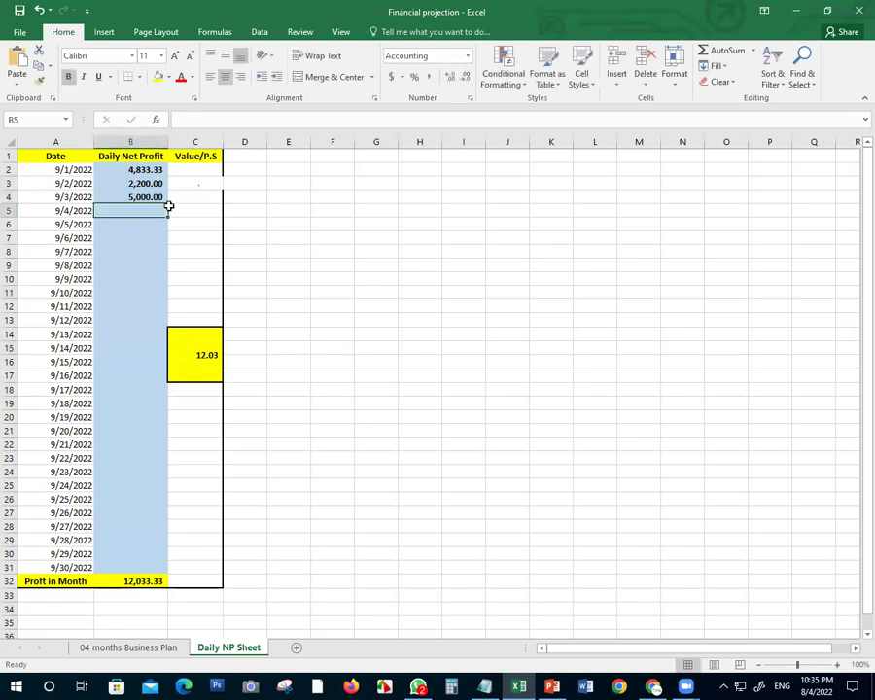
text(3,25)
text(8)
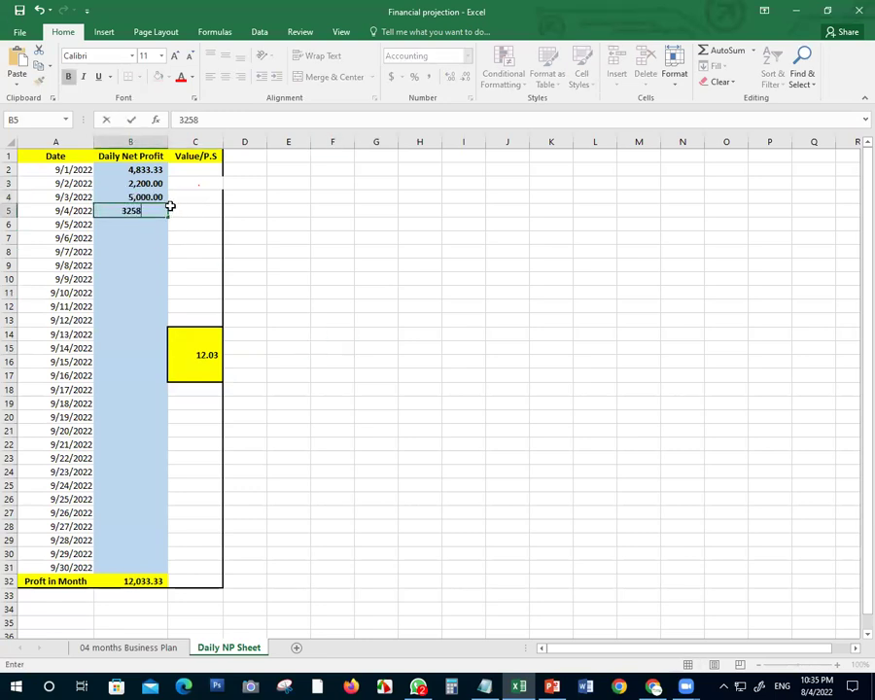
click(367, 334)
click(138, 224)
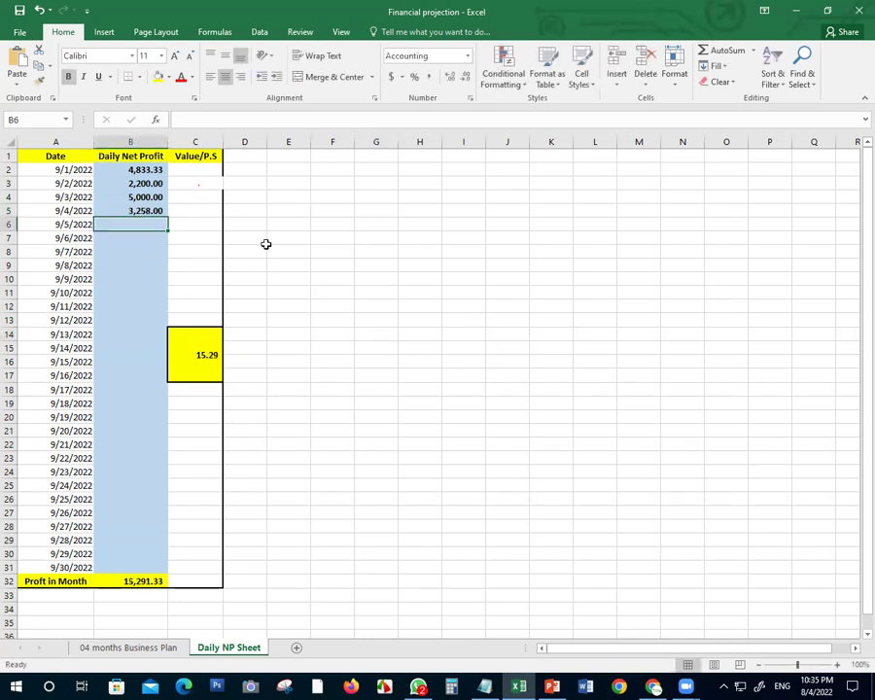
text(56)
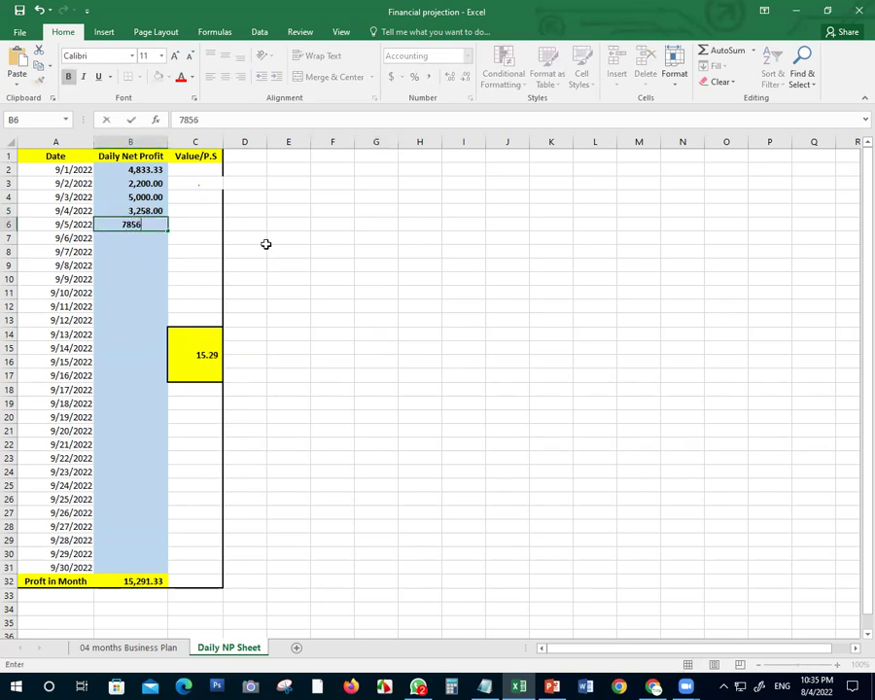
click(487, 402)
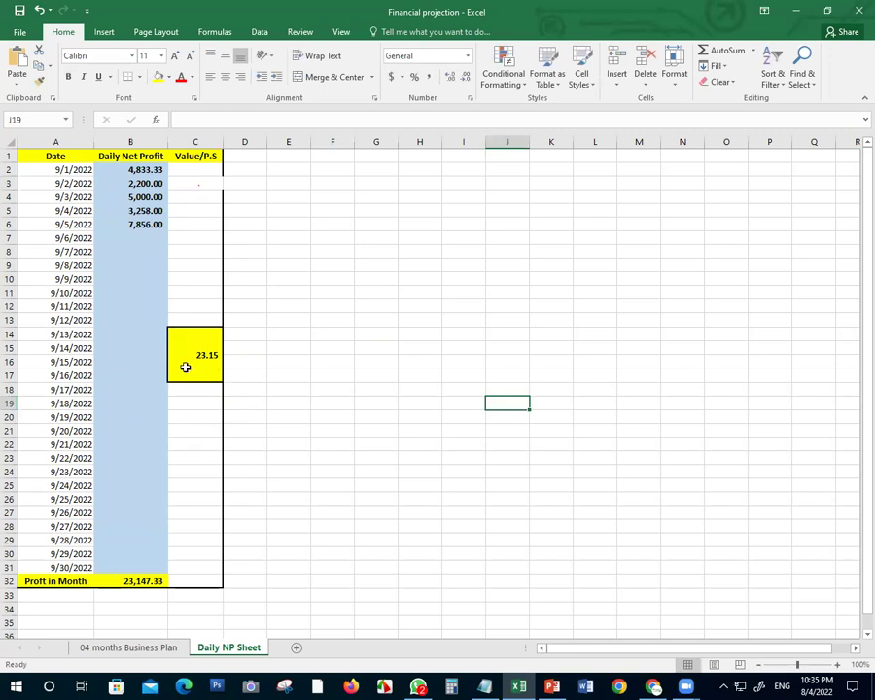
Check the Value/P.S cell on the Daily NP Sheet, and return to the FCommerce Business presentation in PowerPoint.
click(284, 362)
click(201, 358)
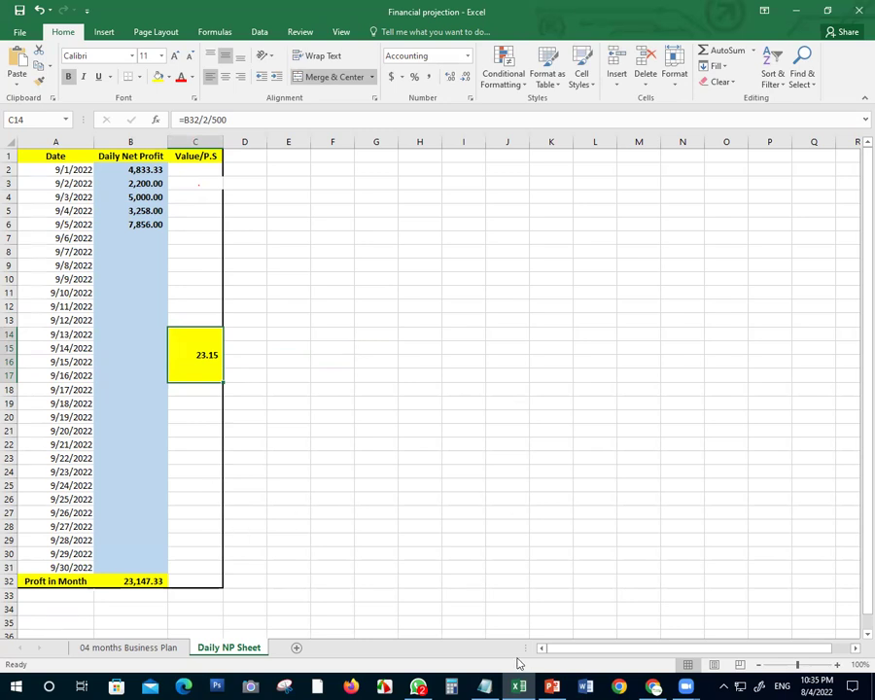
click(552, 686)
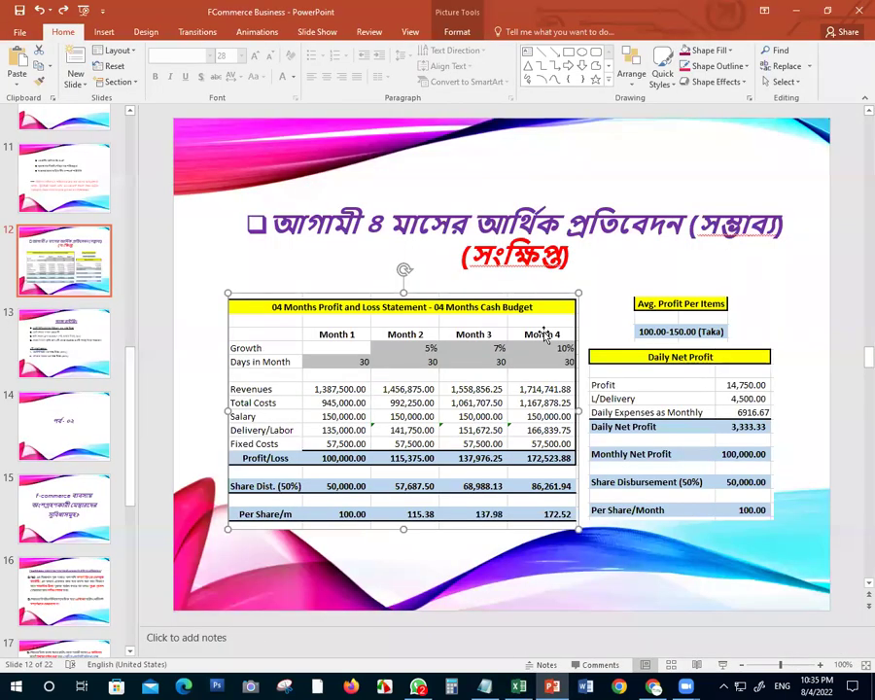